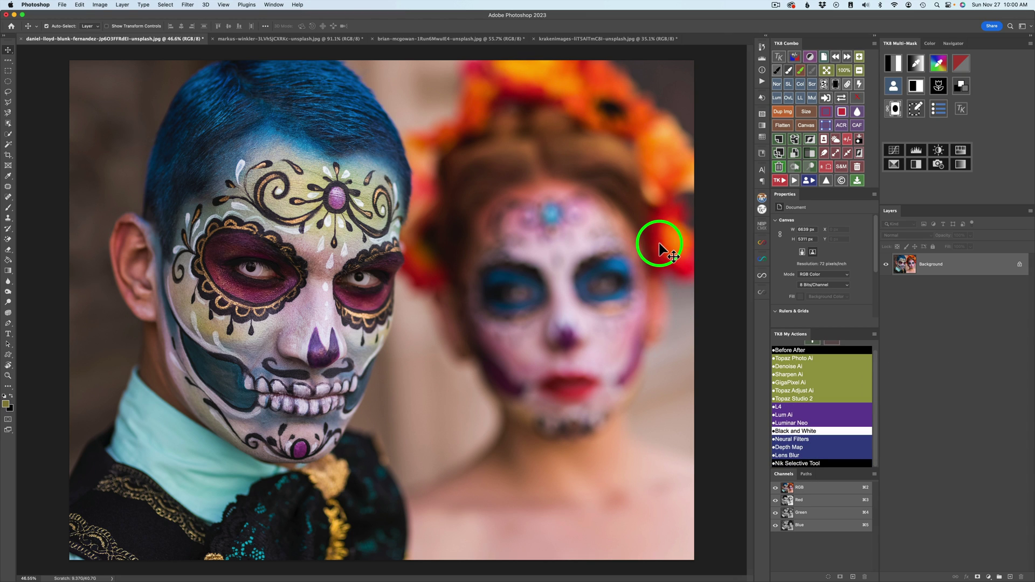
Open the Nik Selective Tool from File > Automate and expand the Color Efex Pro 5 filters.
{"action": "left_click", "coordinate": [63, 6]}
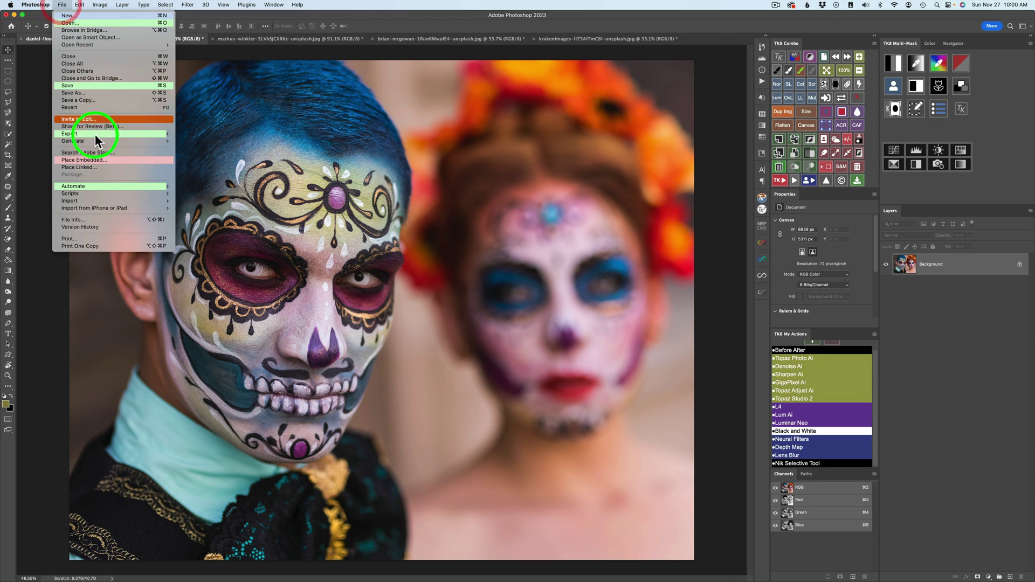
{"action": "mouse_move", "coordinate": [126, 185]}
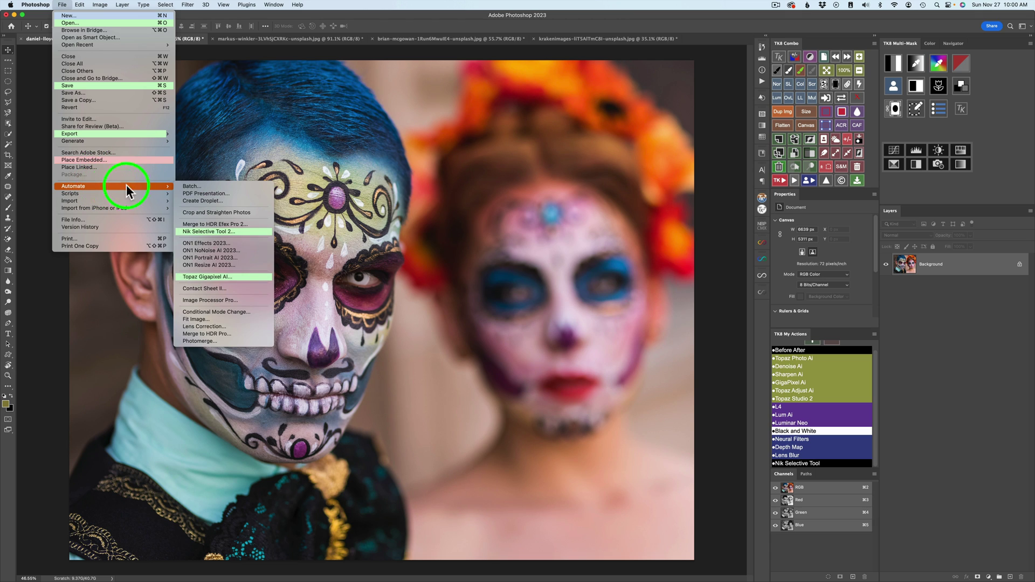
{"action": "left_click", "coordinate": [209, 231]}
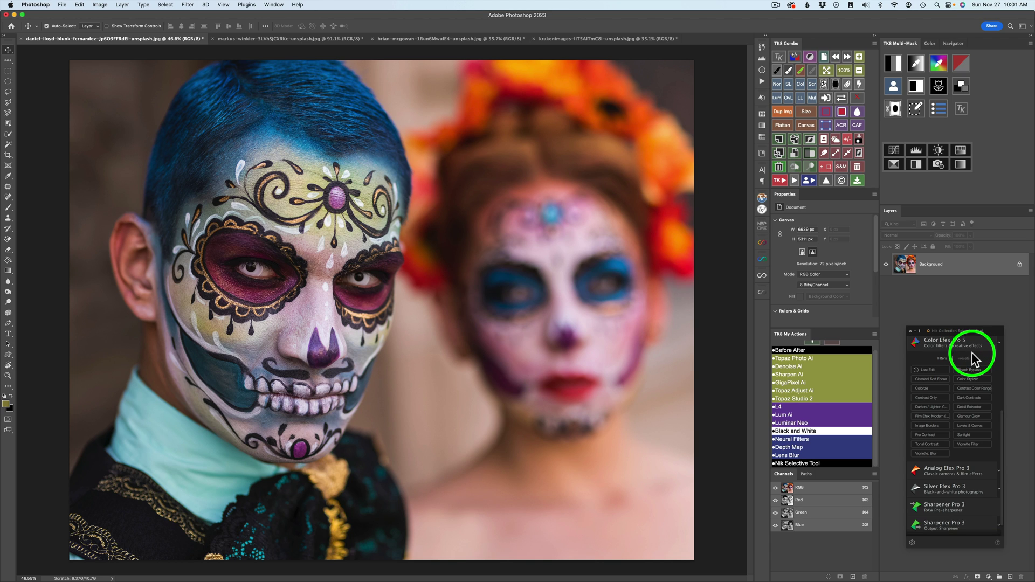
{"action": "left_click", "coordinate": [971, 353]}
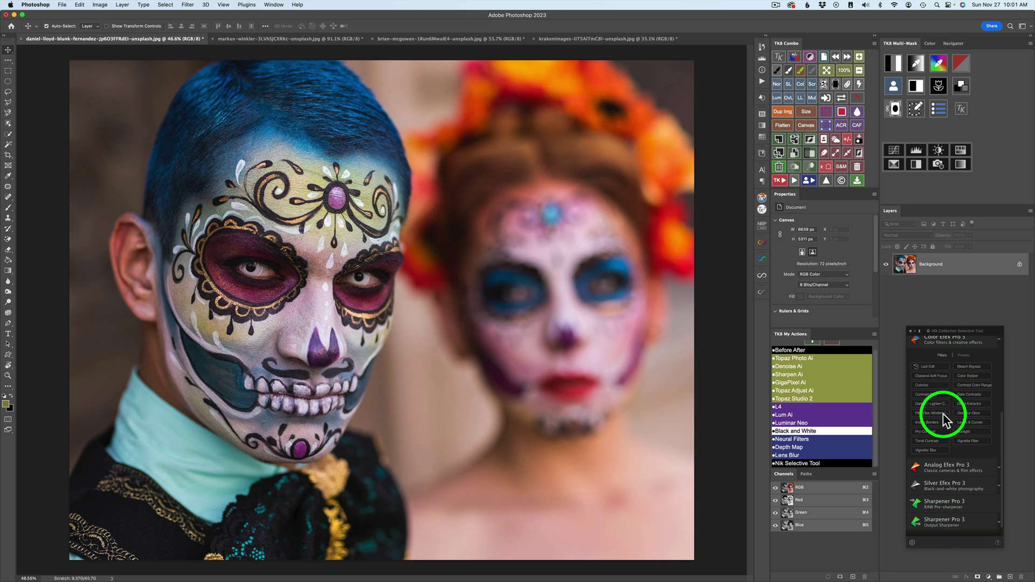
Apply Bleach Bypass to the portrait, compare it with the original, and browse its presets.
{"action": "left_click", "coordinate": [969, 366]}
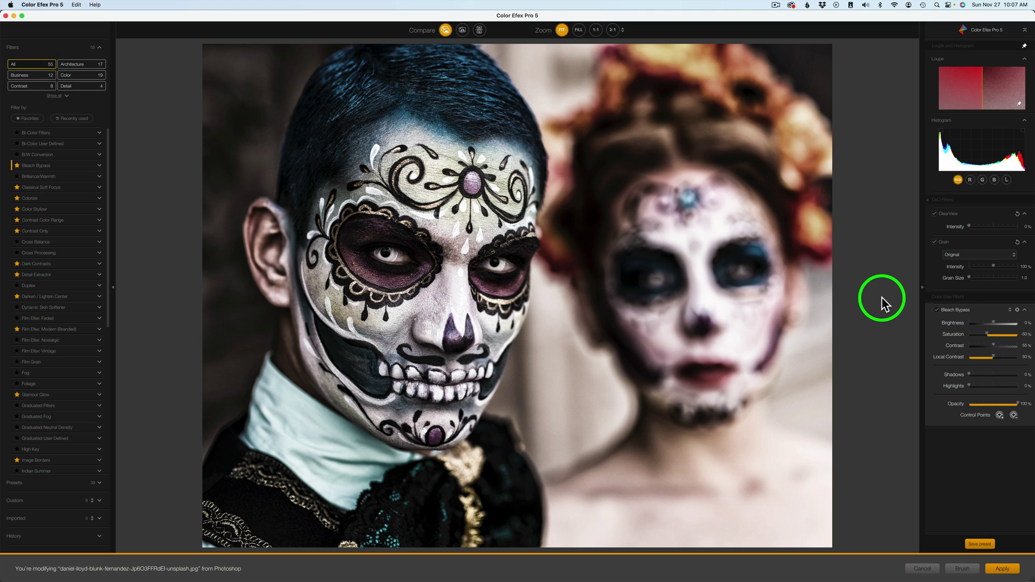
{"action": "left_click", "coordinate": [445, 31]}
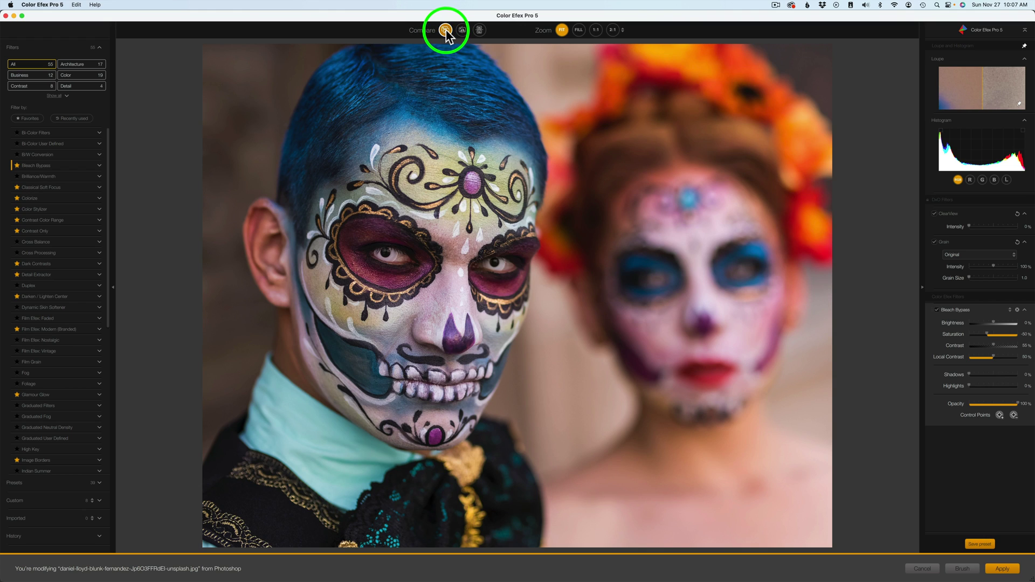
{"action": "left_click", "coordinate": [445, 31]}
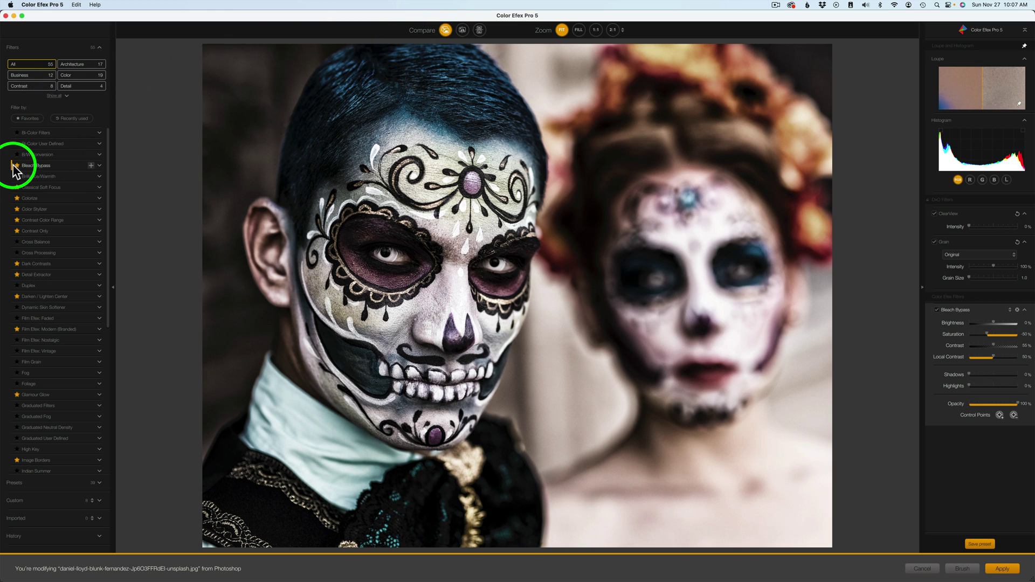
{"action": "left_click", "coordinate": [100, 166]}
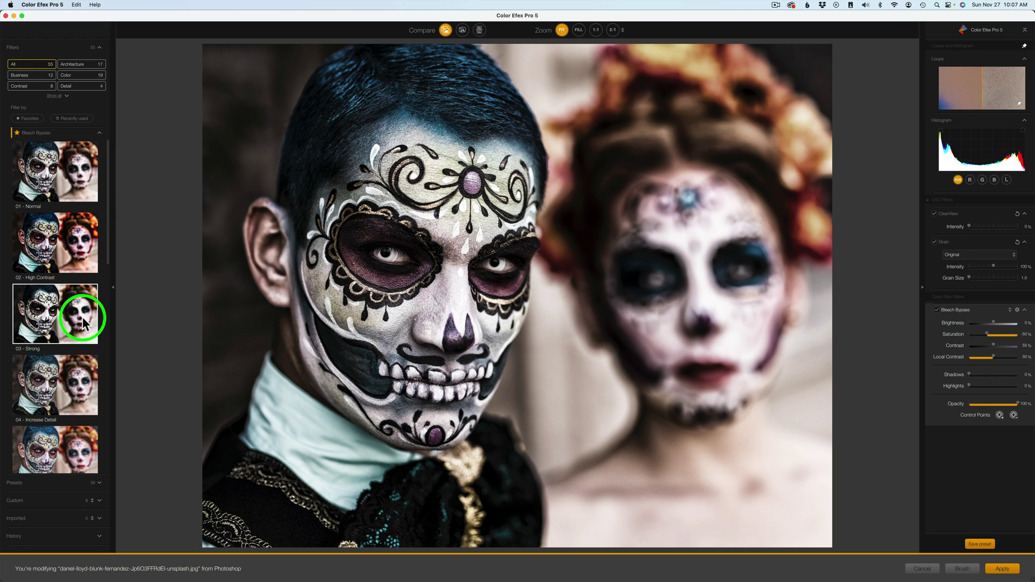
{"action": "left_click", "coordinate": [99, 133]}
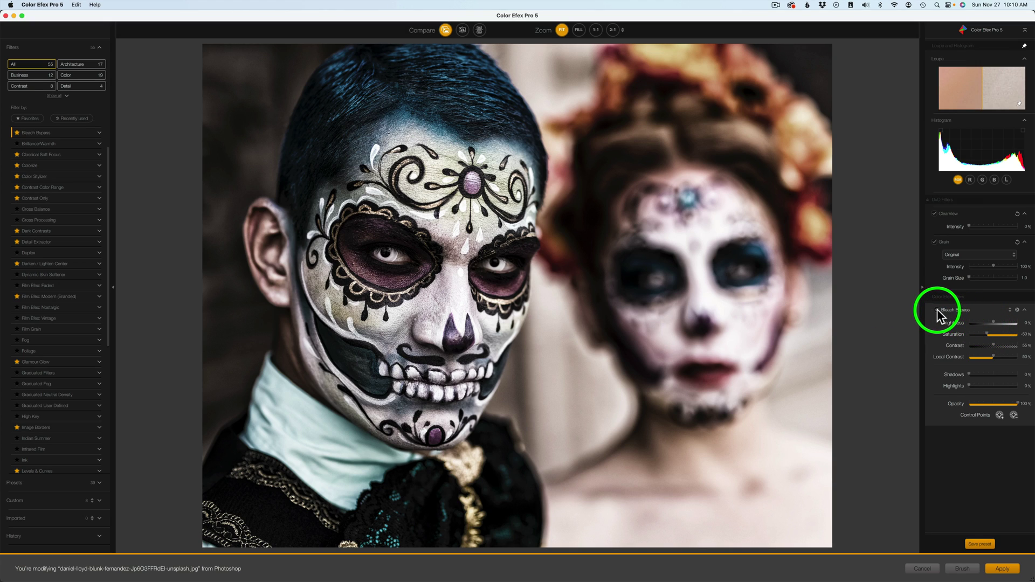
Toggle the Bleach Bypass effect off and on, then lower Brightness to -2%.
{"action": "left_click", "coordinate": [937, 310]}
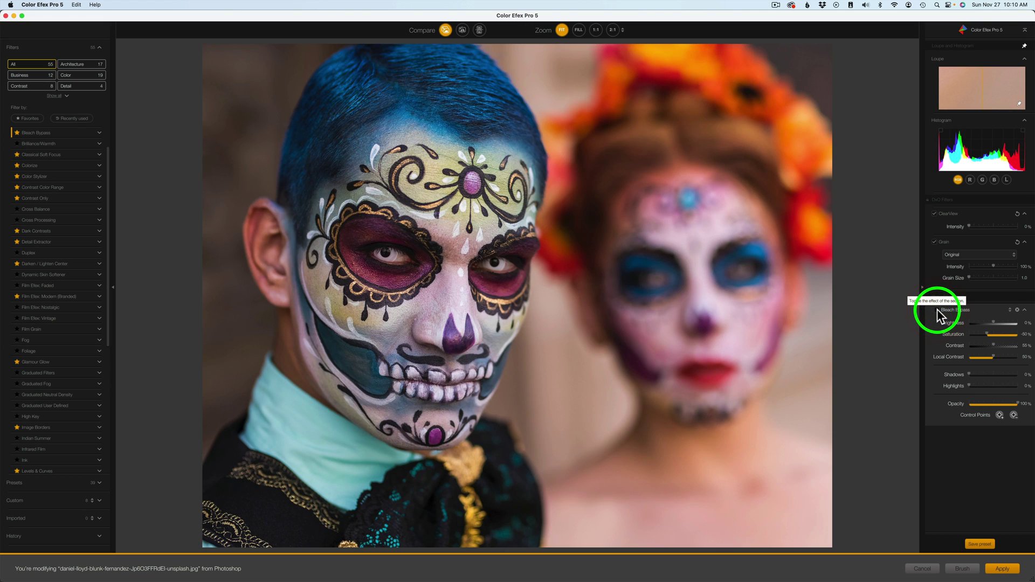
{"action": "left_click", "coordinate": [936, 310]}
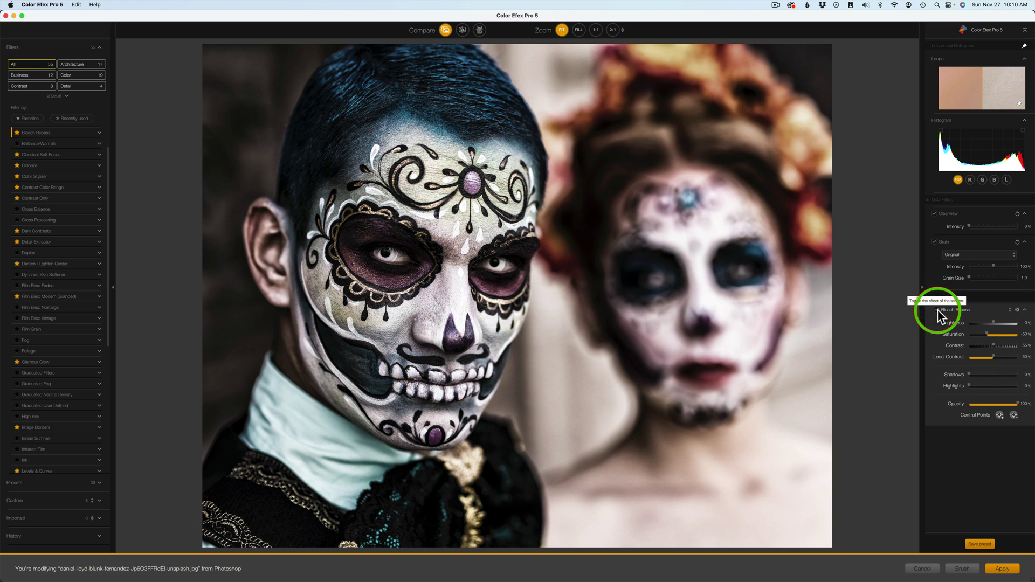
{"action": "mouse_move", "coordinate": [993, 323]}
{"action": "left_mouse_down"}
{"action": "mouse_move", "coordinate": [990, 333]}
{"action": "mouse_move", "coordinate": [1021, 335]}
{"action": "mouse_move", "coordinate": [979, 334]}
{"action": "left_mouse_up"}
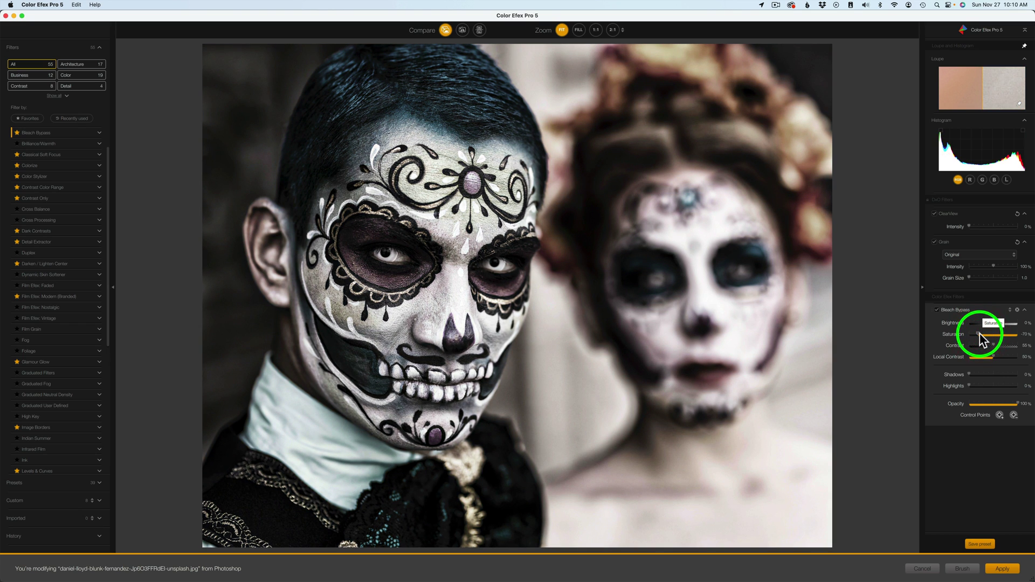
Reset Bleach Bypass to its defaults and raise Contrast to 73%.
{"action": "left_click", "coordinate": [1009, 311]}
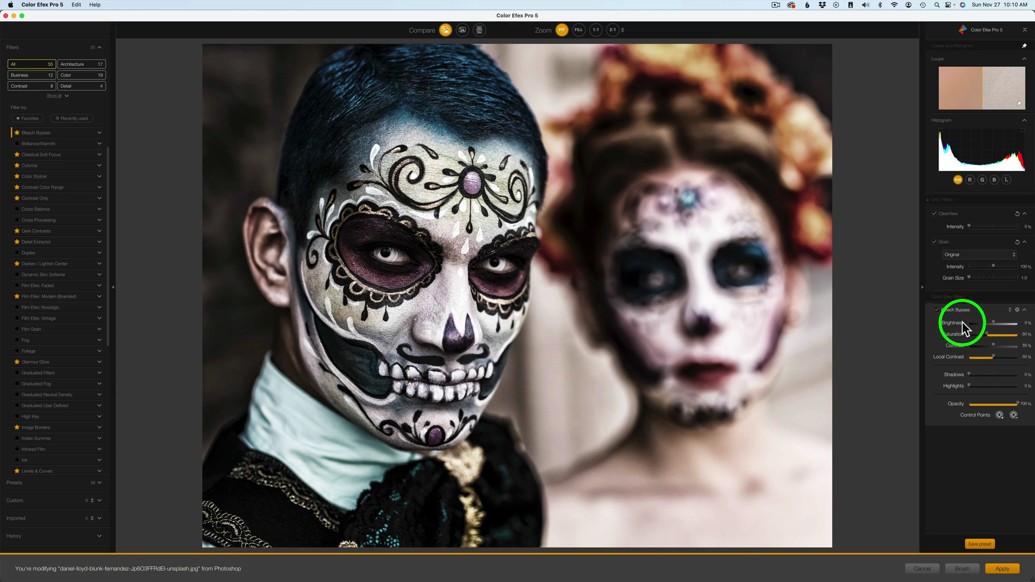
{"action": "left_click", "coordinate": [962, 321]}
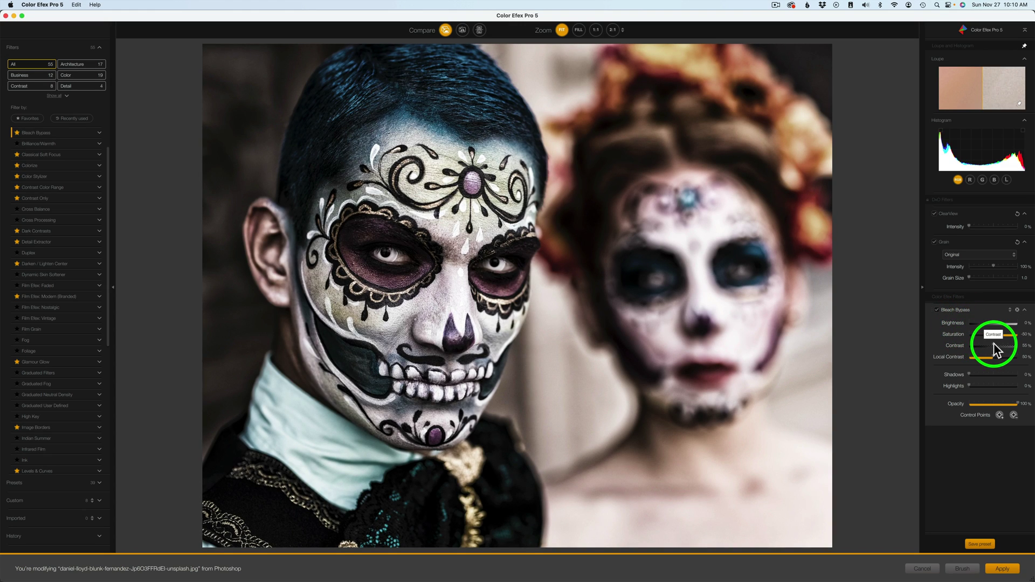
{"action": "mouse_move", "coordinate": [994, 344]}
{"action": "left_mouse_down"}
{"action": "mouse_move", "coordinate": [976, 342]}
{"action": "mouse_move", "coordinate": [1005, 344]}
{"action": "left_mouse_up"}
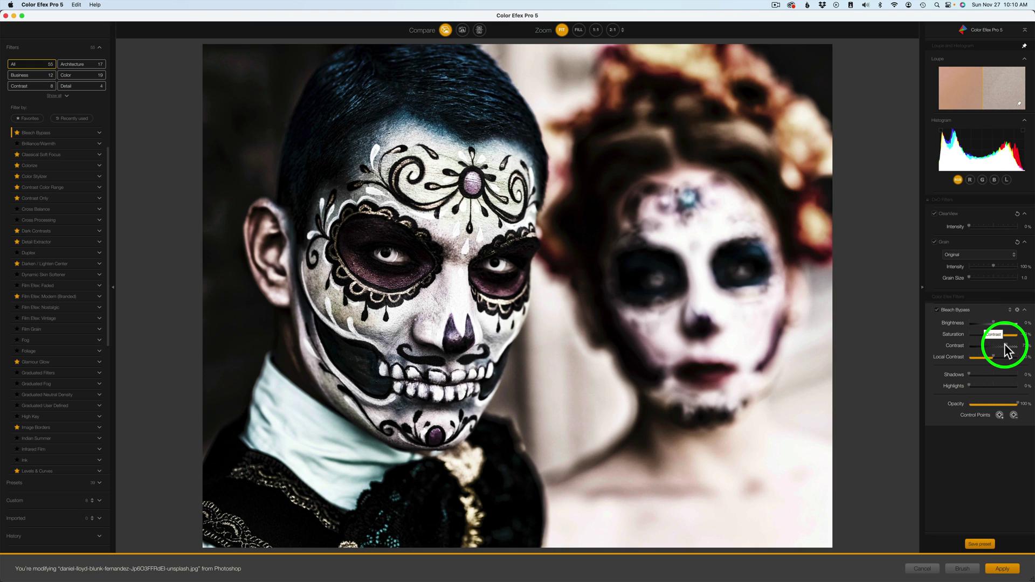
Reset Bleach Bypass and try Local Contrast at 100%, 76%, then a moderate level.
{"action": "left_click", "coordinate": [1009, 309]}
{"action": "left_click", "coordinate": [974, 322]}
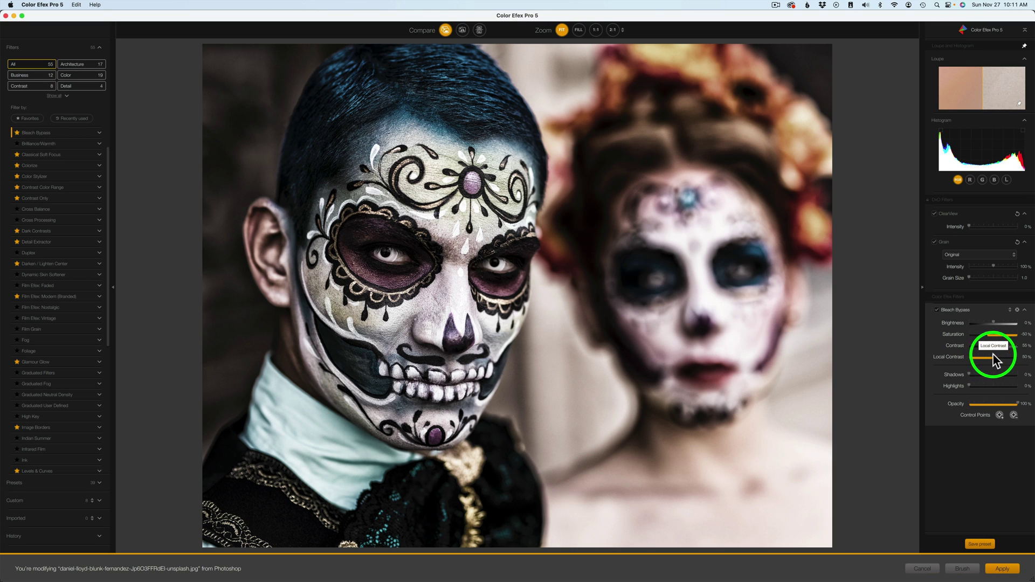
{"action": "left_click_drag", "start_coordinate": [994, 356], "coordinate": [1025, 357]}
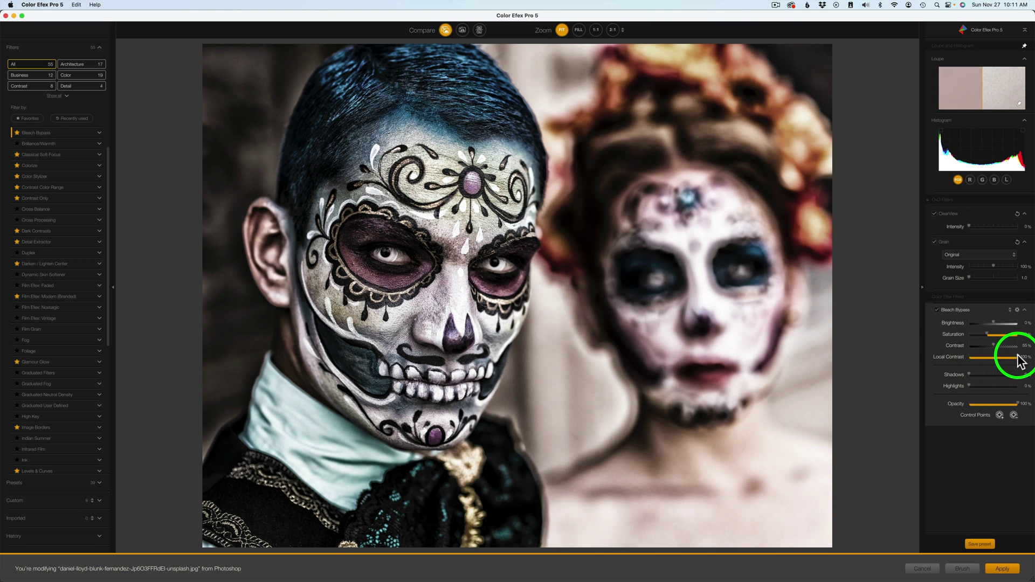
{"action": "left_click_drag", "start_coordinate": [1018, 357], "coordinate": [947, 357]}
{"action": "left_click", "coordinate": [945, 352]}
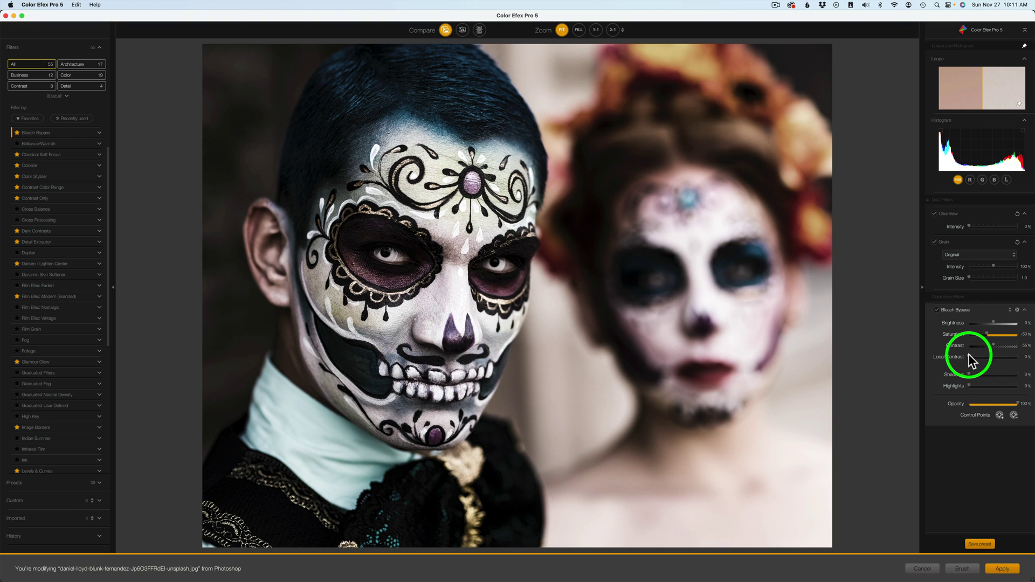
{"action": "left_click_drag", "start_coordinate": [968, 354], "coordinate": [991, 355]}
Reset the filter again, set Local Contrast to 30%, and toggle the effect to compare.
{"action": "left_click", "coordinate": [1010, 309]}
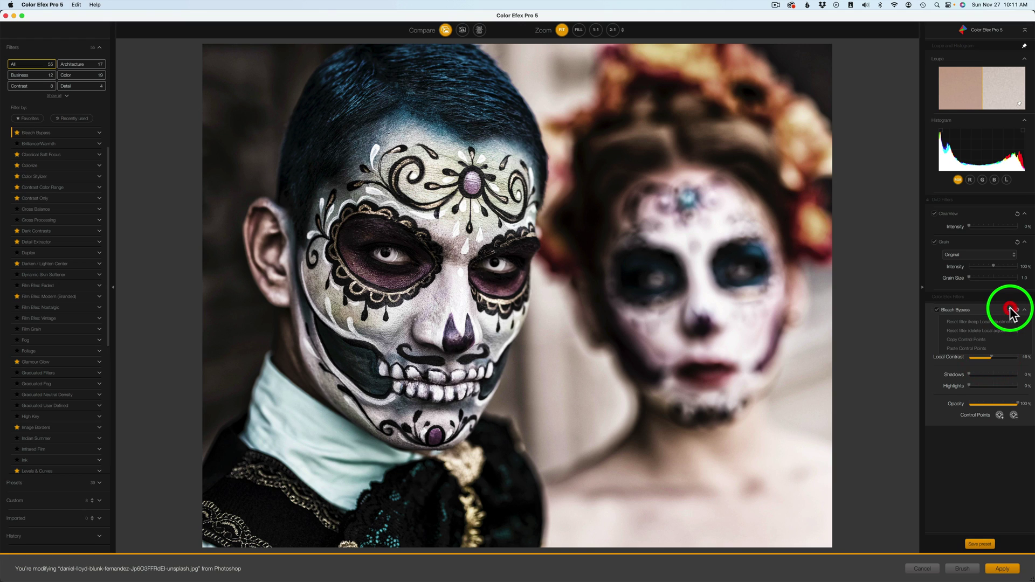
{"action": "left_click", "coordinate": [985, 323]}
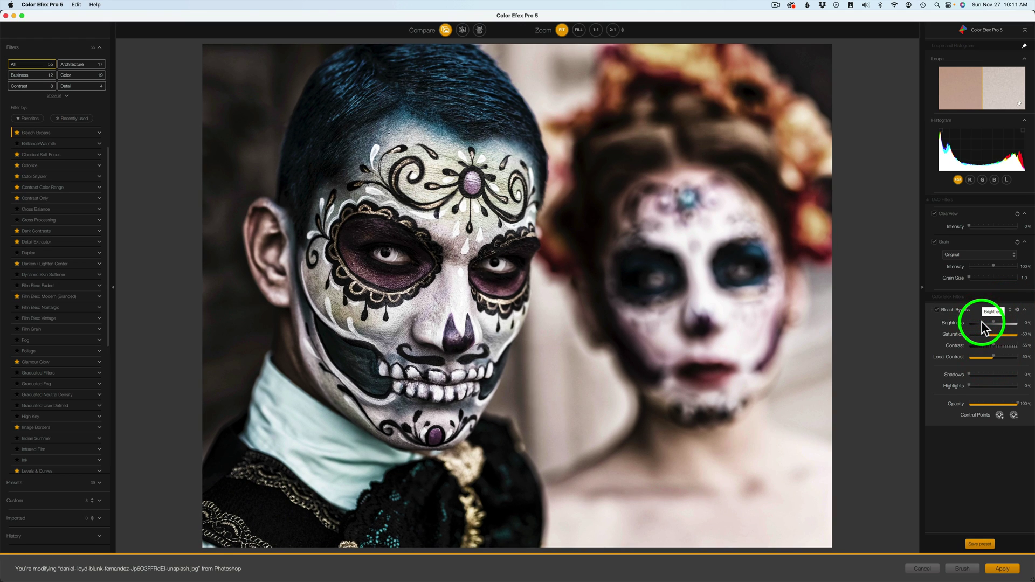
{"action": "left_click", "coordinate": [992, 356]}
{"action": "left_click_drag", "start_coordinate": [992, 357], "coordinate": [982, 356]}
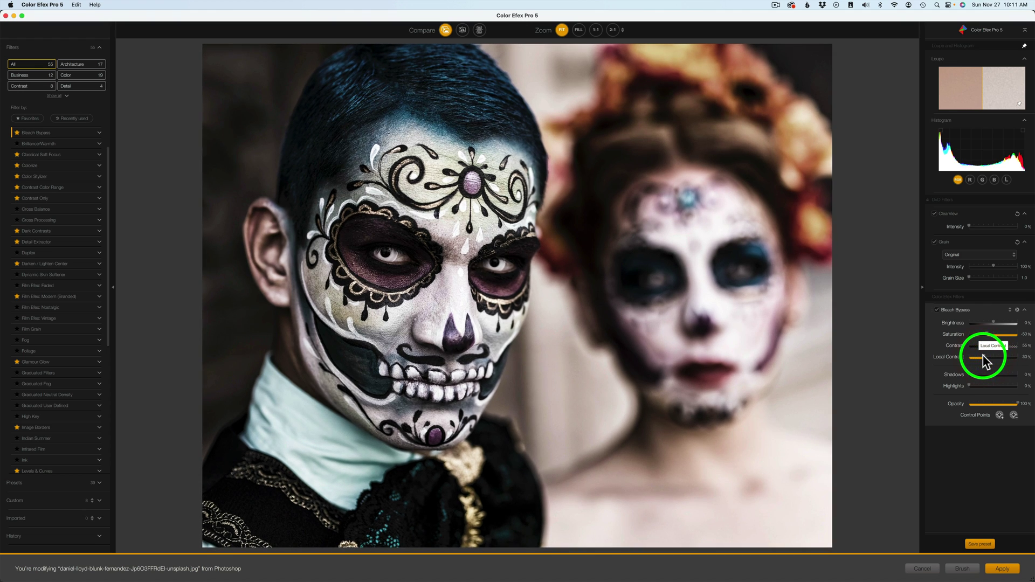
{"action": "left_click", "coordinate": [937, 311]}
{"action": "left_click", "coordinate": [937, 311]}
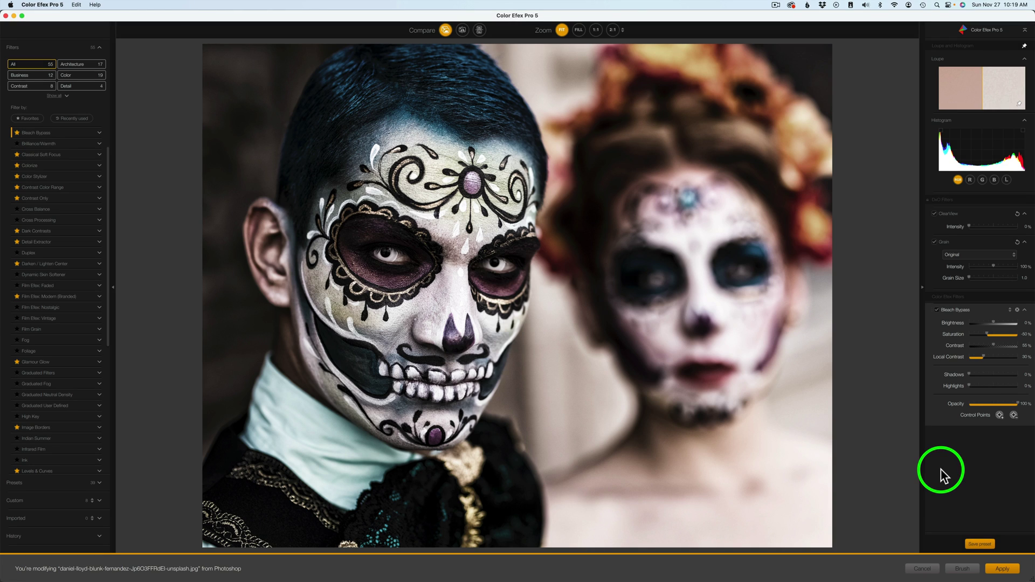
{"action": "left_click", "coordinate": [1001, 569]}
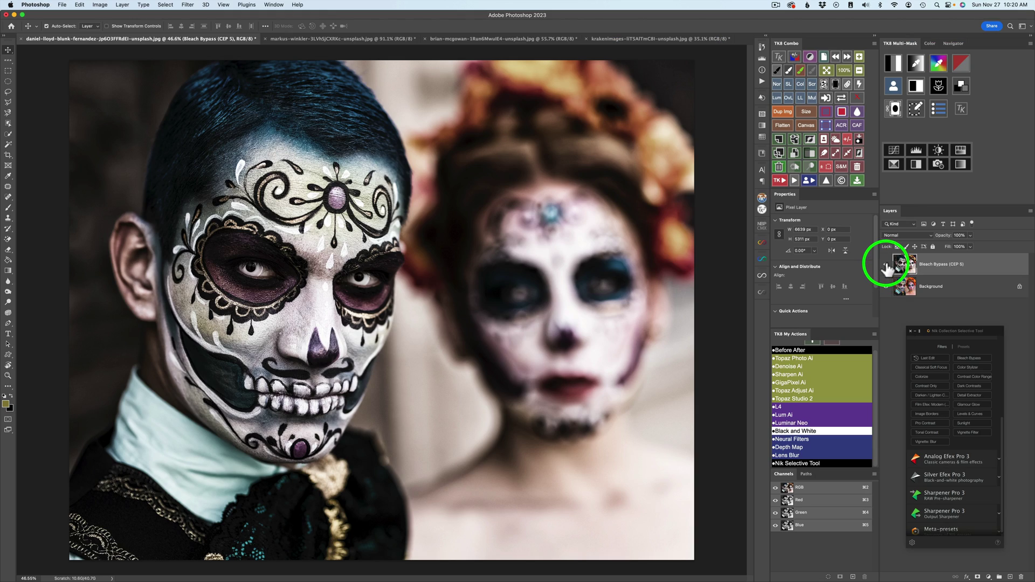
{"action": "left_click", "coordinate": [886, 266]}
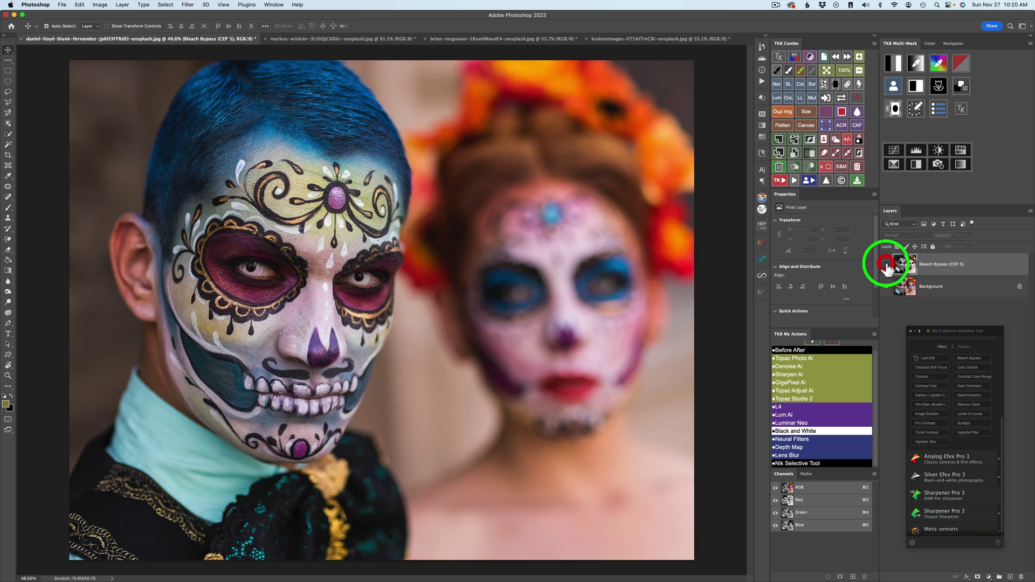
{"action": "left_click", "coordinate": [886, 265]}
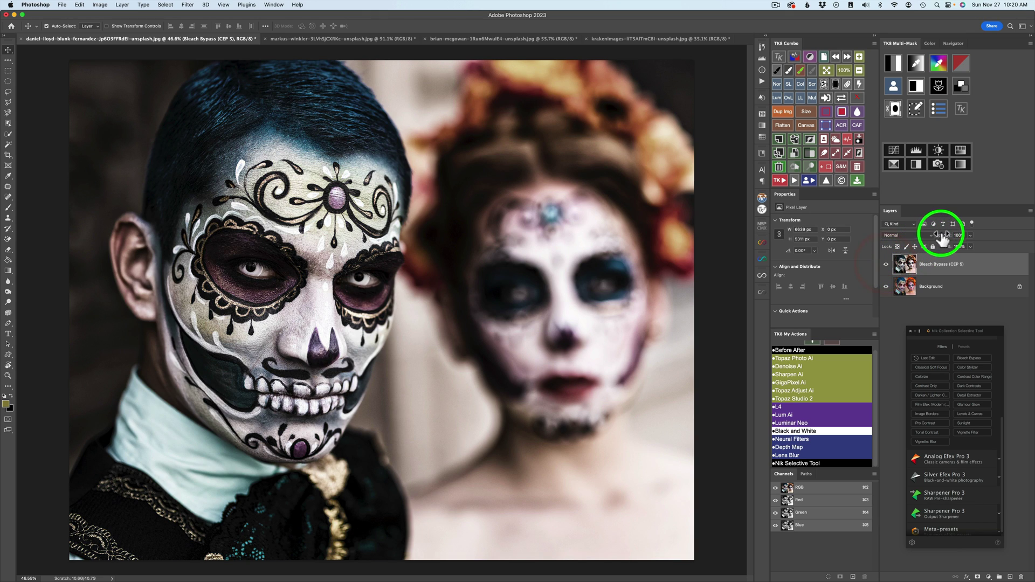
{"action": "left_click_drag", "start_coordinate": [947, 239], "coordinate": [1008, 241]}
Make the markus-winkler padlock photo the active document.
{"action": "left_click", "coordinate": [338, 39]}
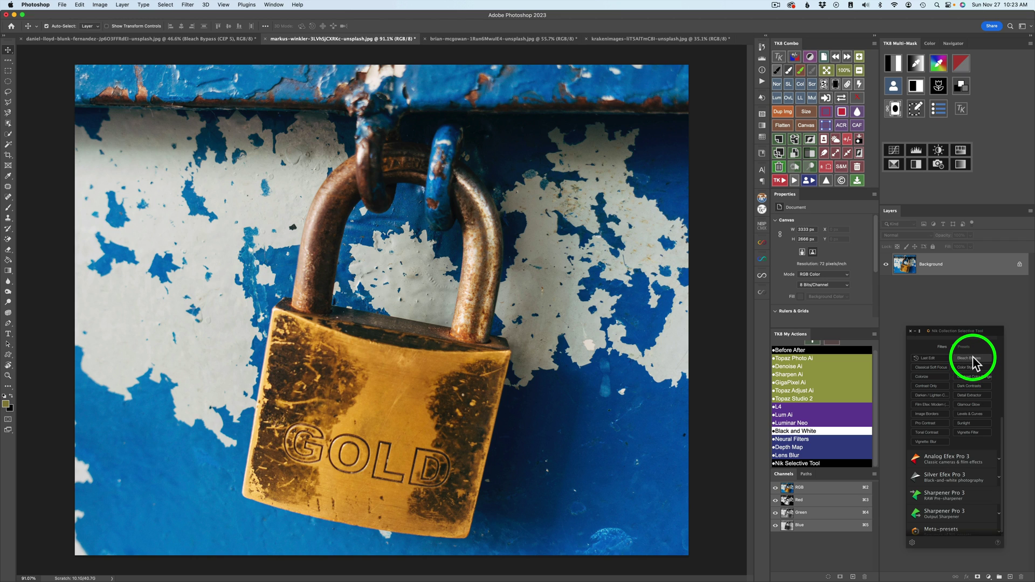
Apply Bleach Bypass to the padlock: brightness -7%, saturation -11%, contrast 50%, local contrast 79%.
{"action": "left_click", "coordinate": [973, 356]}
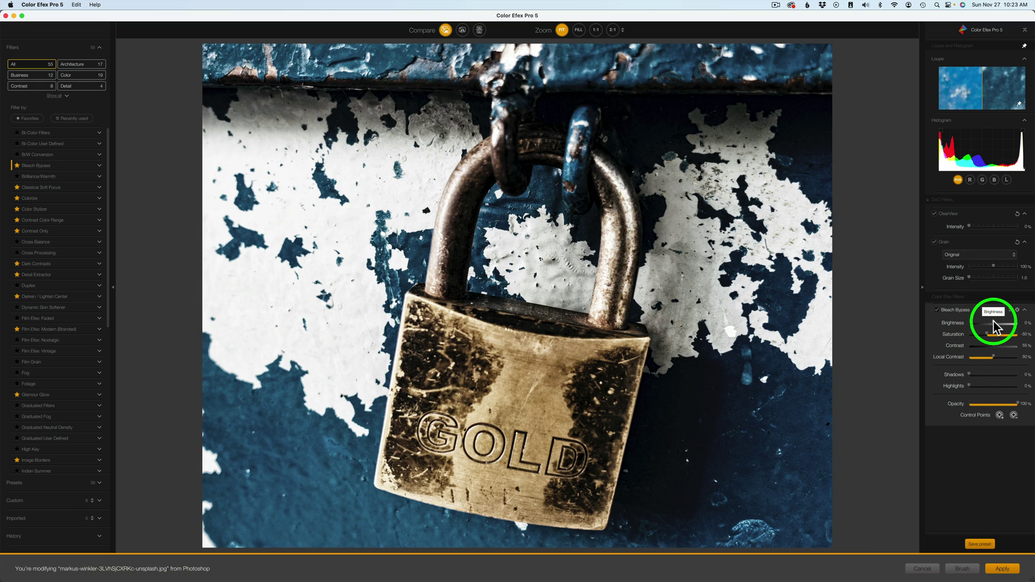
{"action": "left_click_drag", "start_coordinate": [993, 320], "coordinate": [988, 320]}
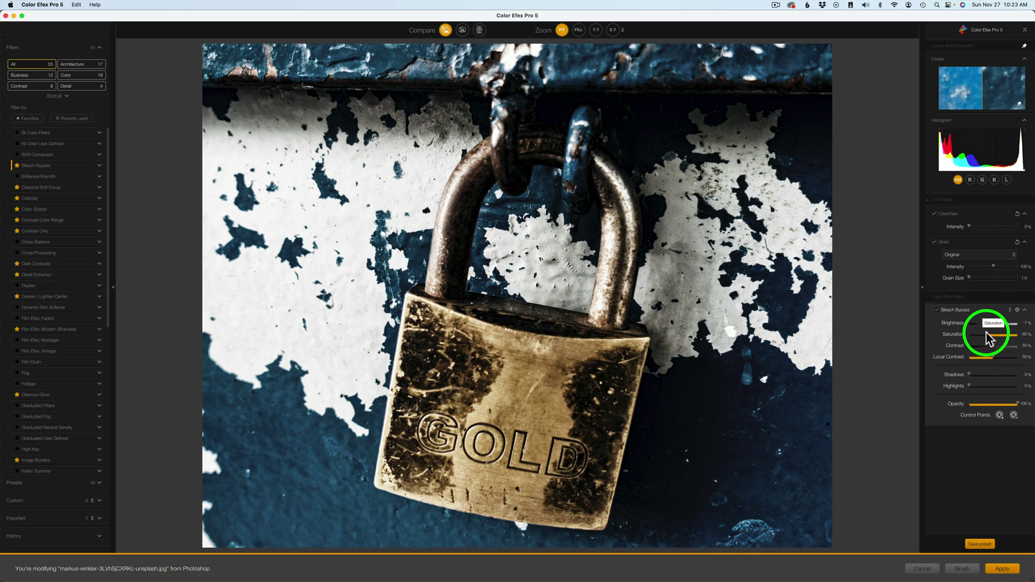
{"action": "left_click_drag", "start_coordinate": [985, 332], "coordinate": [1003, 335]}
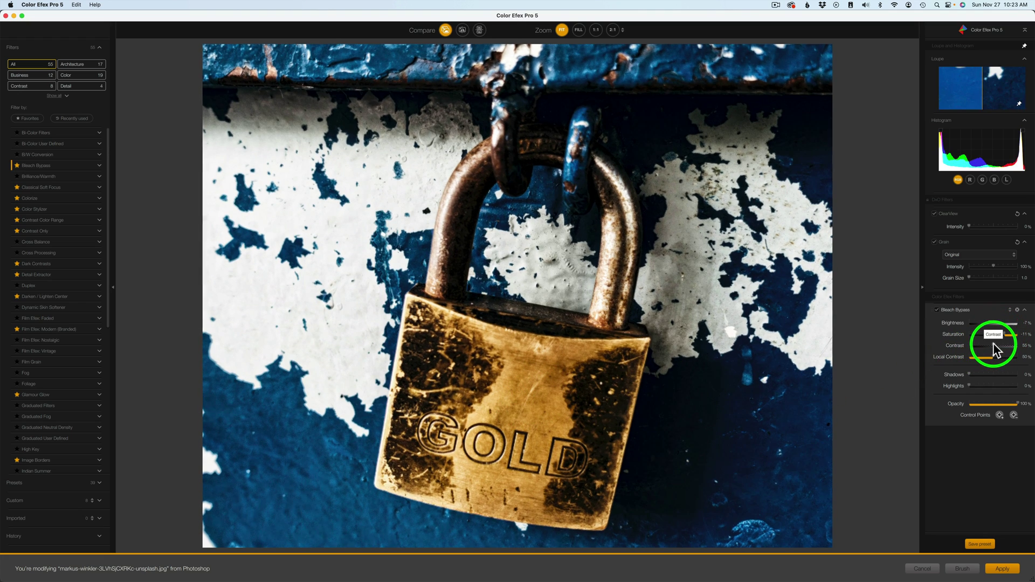
{"action": "mouse_move", "coordinate": [992, 345]}
{"action": "left_mouse_down"}
{"action": "mouse_move", "coordinate": [992, 357]}
{"action": "mouse_move", "coordinate": [1031, 361]}
{"action": "mouse_move", "coordinate": [966, 360]}
{"action": "mouse_move", "coordinate": [1006, 358]}
{"action": "left_mouse_up"}
{"action": "left_click_drag", "start_coordinate": [513, 261], "coordinate": [559, 276]}
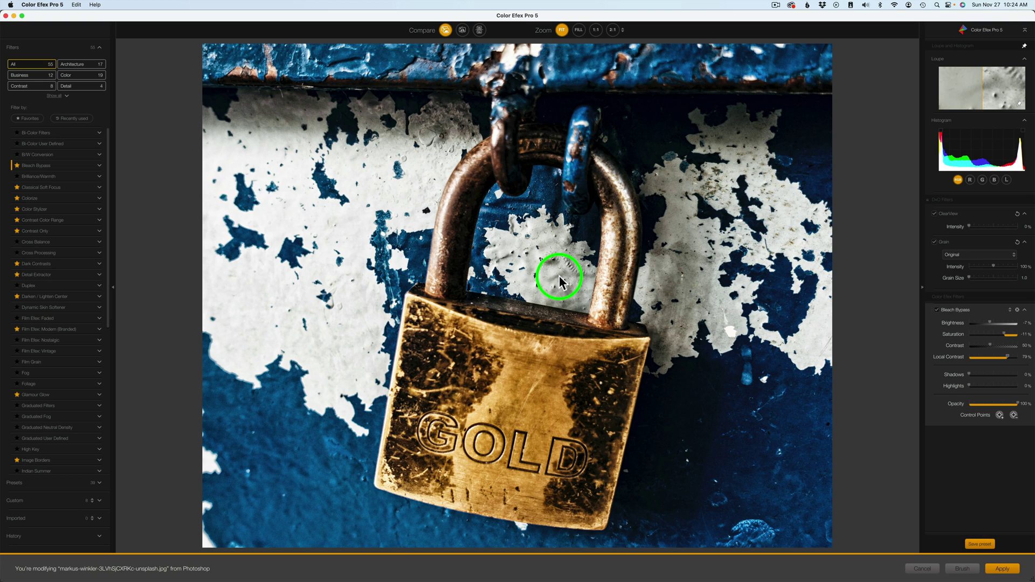
Place a control point on the padlock at 26% opacity and compare with the original.
{"action": "mouse_move", "coordinate": [559, 276]}
{"action": "left_mouse_down"}
{"action": "mouse_move", "coordinate": [866, 431]}
{"action": "mouse_move", "coordinate": [1014, 420]}
{"action": "left_mouse_up"}
{"action": "mouse_move", "coordinate": [654, 406]}
{"action": "left_mouse_down"}
{"action": "mouse_move", "coordinate": [516, 399]}
{"action": "mouse_move", "coordinate": [540, 398]}
{"action": "left_mouse_up"}
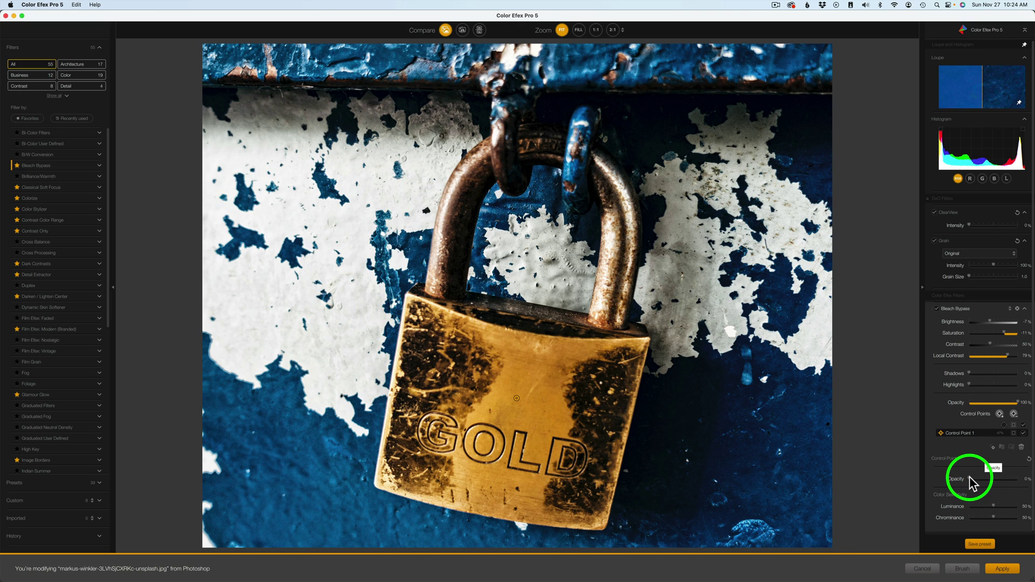
{"action": "left_click_drag", "start_coordinate": [970, 480], "coordinate": [991, 478]}
{"action": "left_click", "coordinate": [446, 29]}
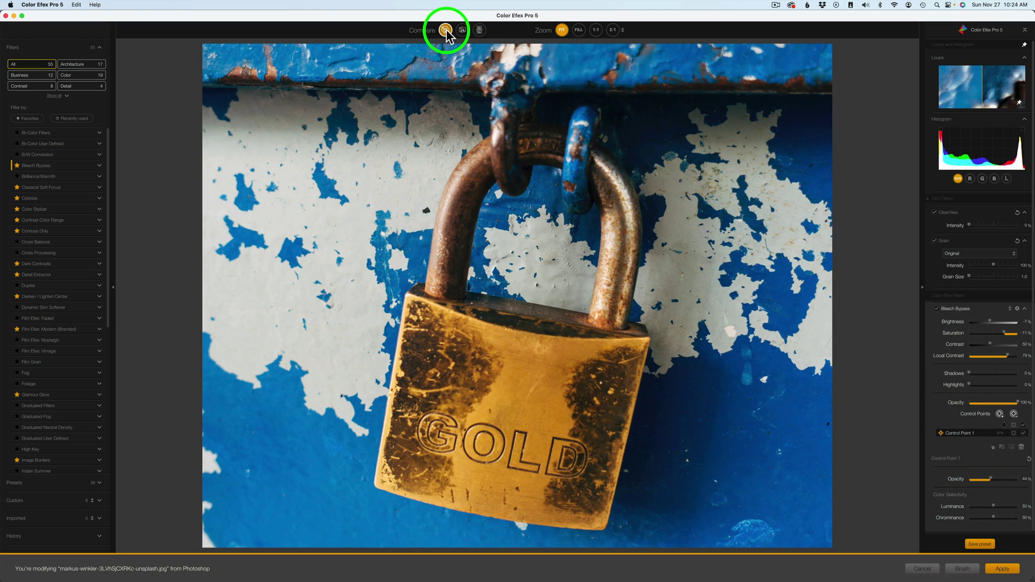
{"action": "left_click", "coordinate": [445, 29]}
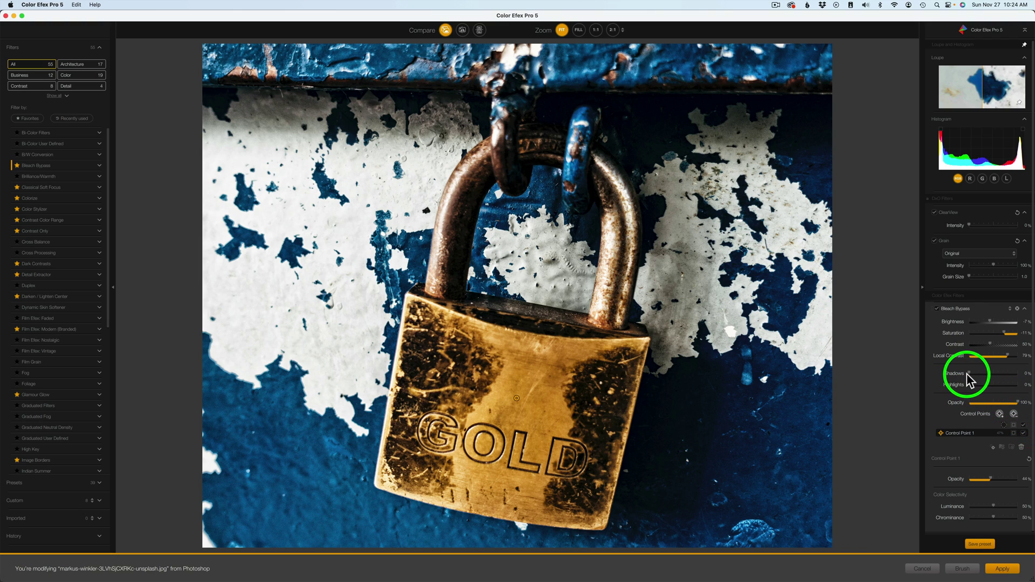
Brighten the Bleach Bypass shadows and adjust the ClearView intensity.
{"action": "left_click_drag", "start_coordinate": [971, 373], "coordinate": [990, 384]}
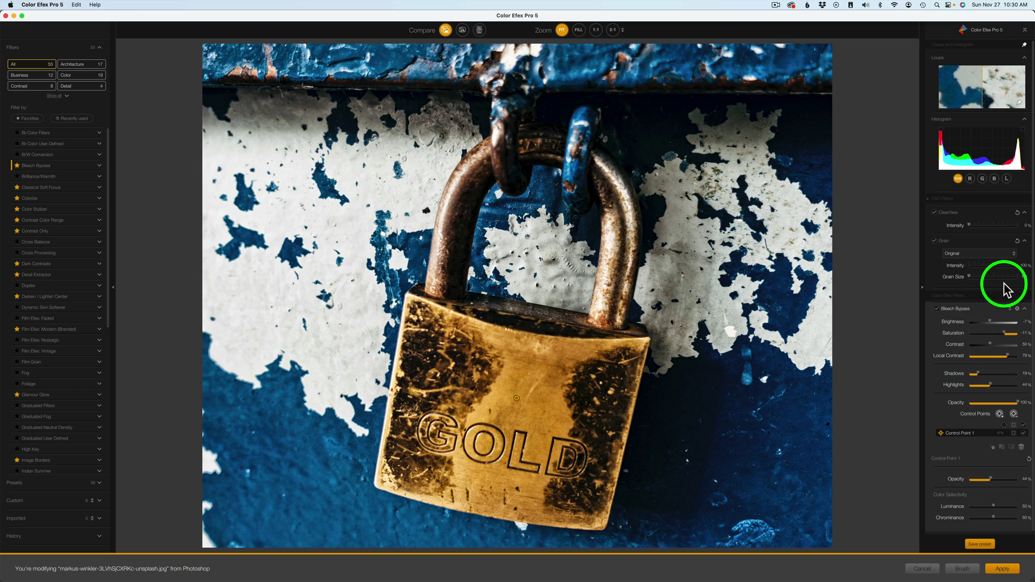
{"action": "left_click", "coordinate": [972, 225]}
{"action": "mouse_move", "coordinate": [973, 227]}
{"action": "left_mouse_down"}
{"action": "mouse_move", "coordinate": [995, 231]}
{"action": "mouse_move", "coordinate": [965, 229]}
{"action": "left_mouse_up"}
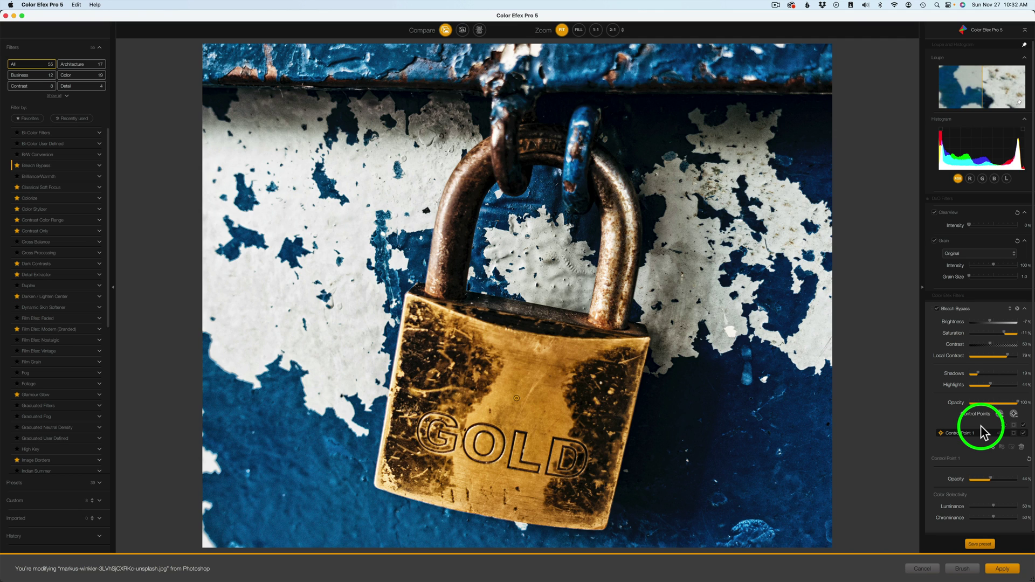
Apply the result as a Bleach Bypass (CEP 5) layer at 90% opacity, checking it against the original.
{"action": "left_click", "coordinate": [1001, 569]}
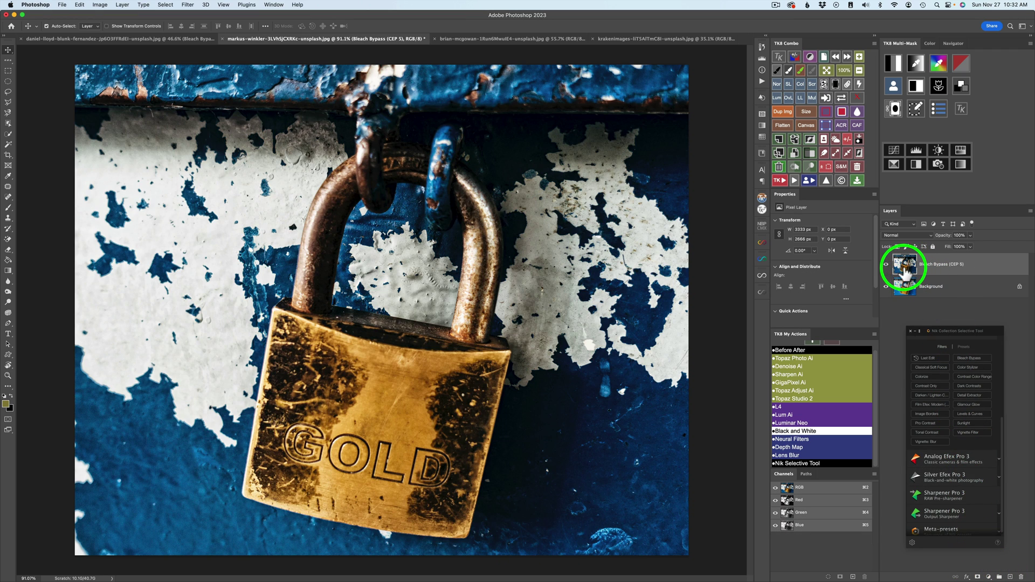
{"action": "left_click", "coordinate": [885, 265]}
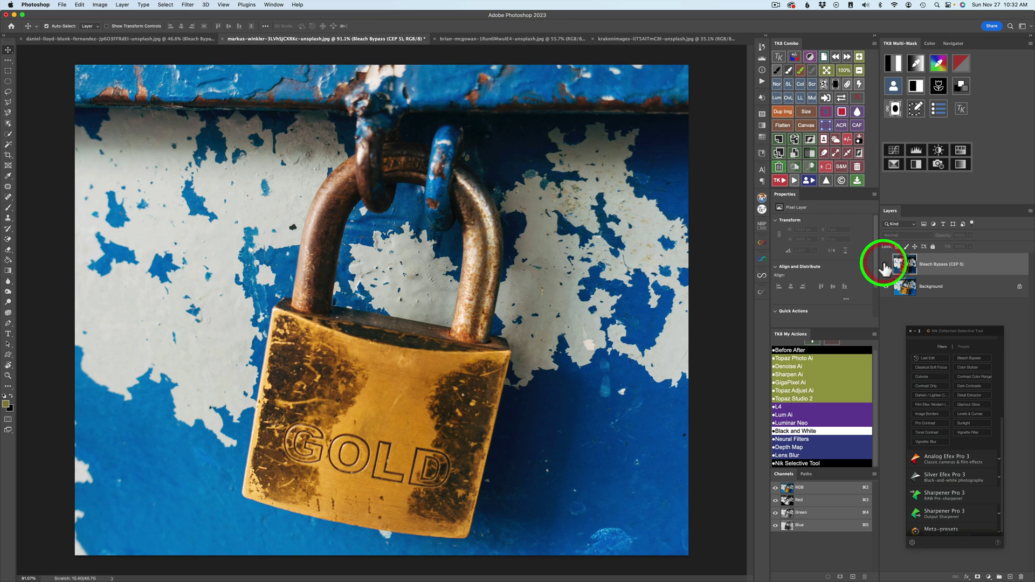
{"action": "left_click", "coordinate": [885, 265]}
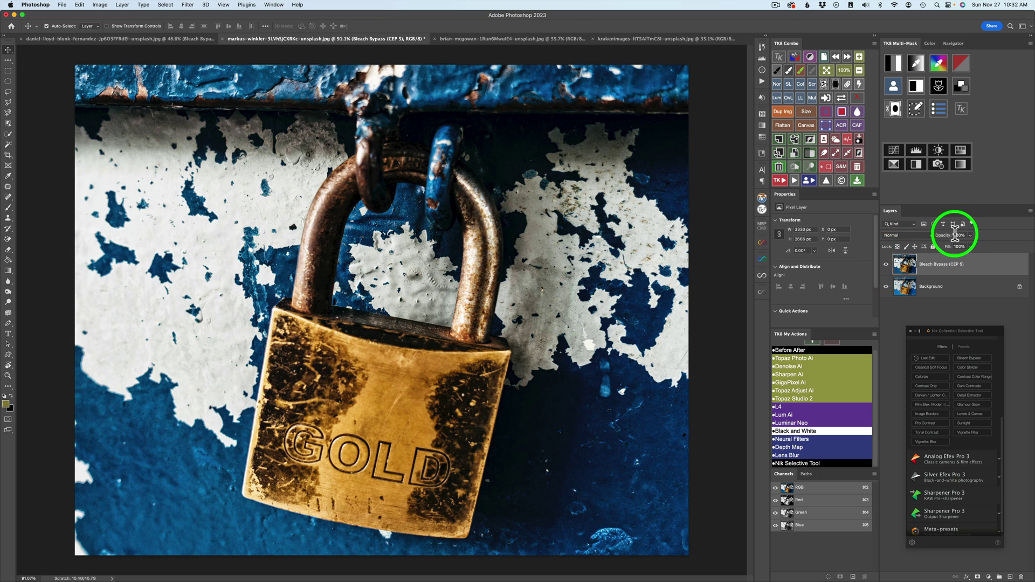
{"action": "left_click_drag", "start_coordinate": [948, 240], "coordinate": [941, 238]}
{"action": "left_click", "coordinate": [885, 264]}
{"action": "left_click", "coordinate": [886, 265]}
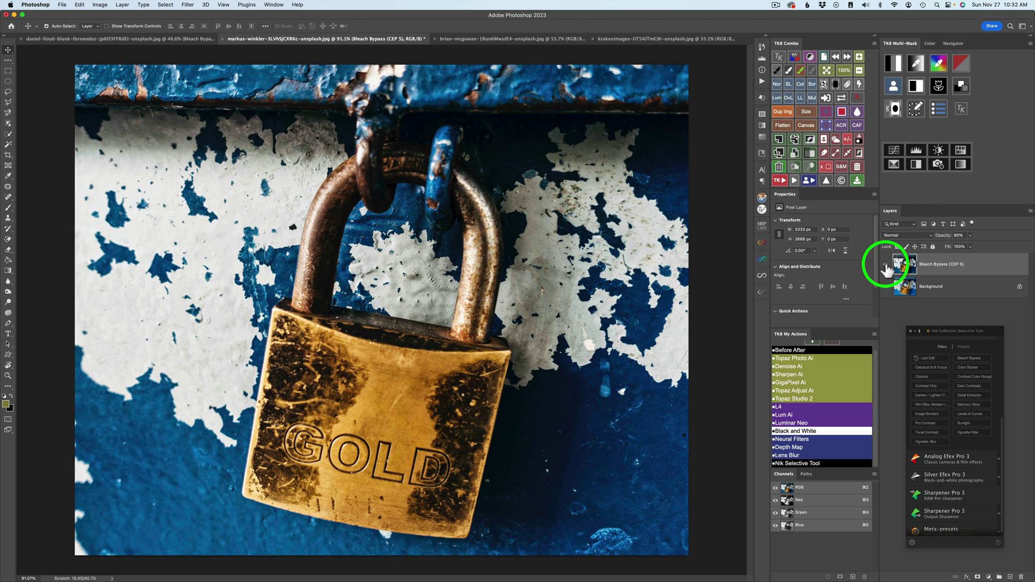
Make the brian-mcgowan barrel-sign photo the active document.
{"action": "left_click", "coordinate": [501, 37]}
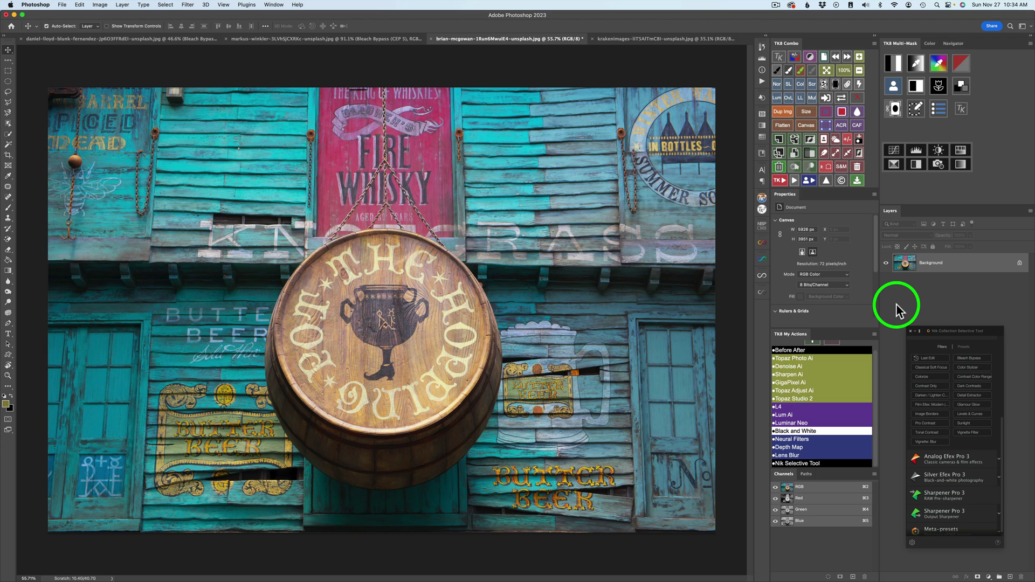
Apply Bleach Bypass to the barrel-sign photo and toggle the filter off and on to compare.
{"action": "left_click", "coordinate": [970, 357]}
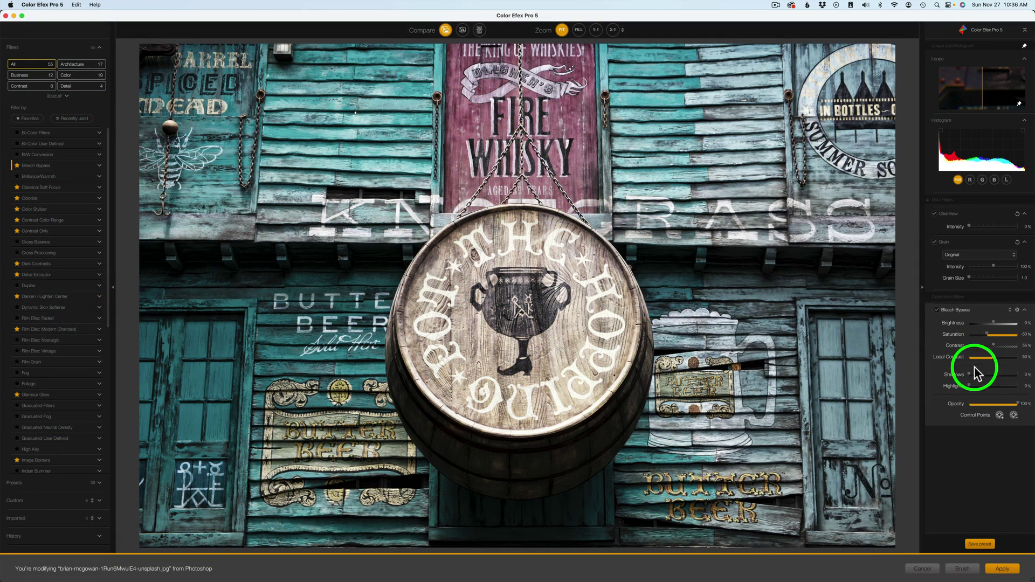
{"action": "left_click", "coordinate": [936, 310]}
{"action": "left_click", "coordinate": [936, 310]}
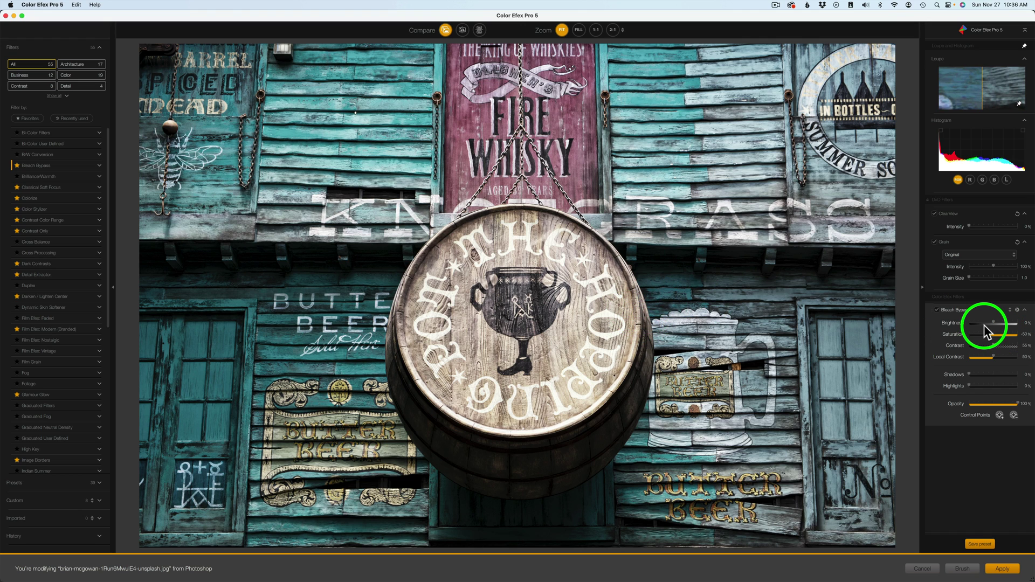
Lower Brightness to -4% and raise Saturation, then compare with the effect off and on.
{"action": "left_click_drag", "start_coordinate": [994, 321], "coordinate": [989, 320]}
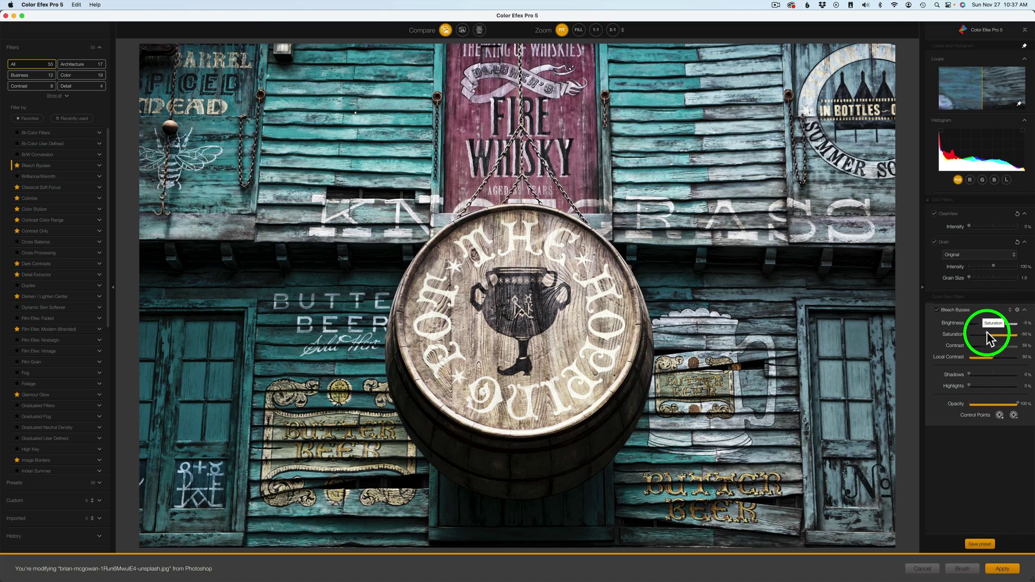
{"action": "left_click_drag", "start_coordinate": [986, 332], "coordinate": [1006, 335]}
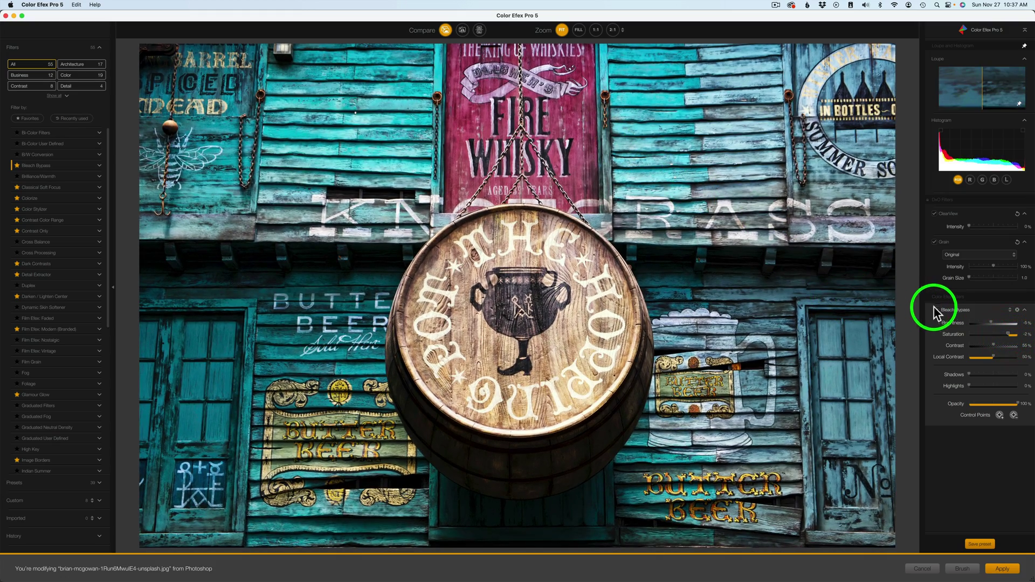
{"action": "left_click", "coordinate": [936, 310]}
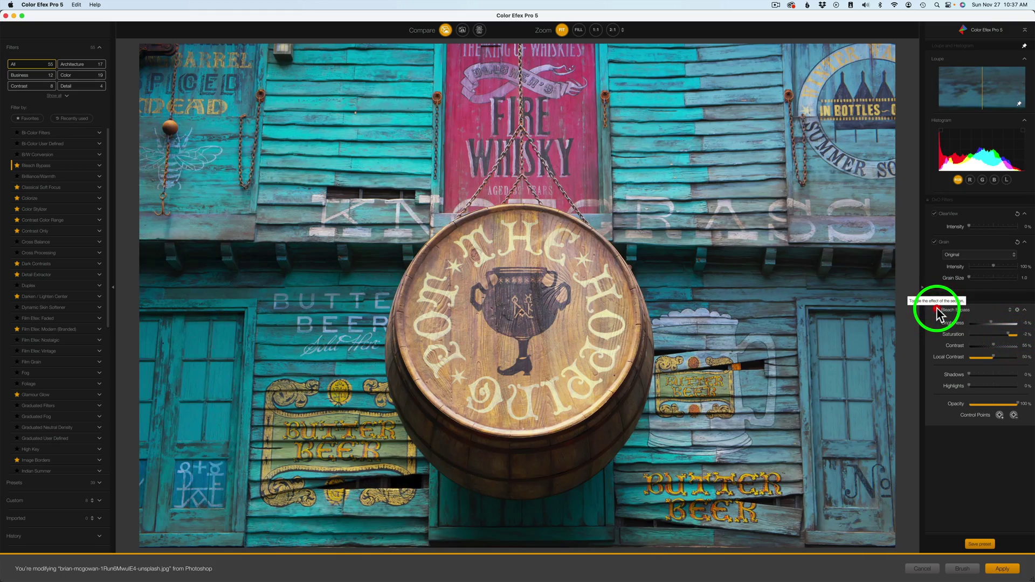
{"action": "left_click", "coordinate": [935, 310]}
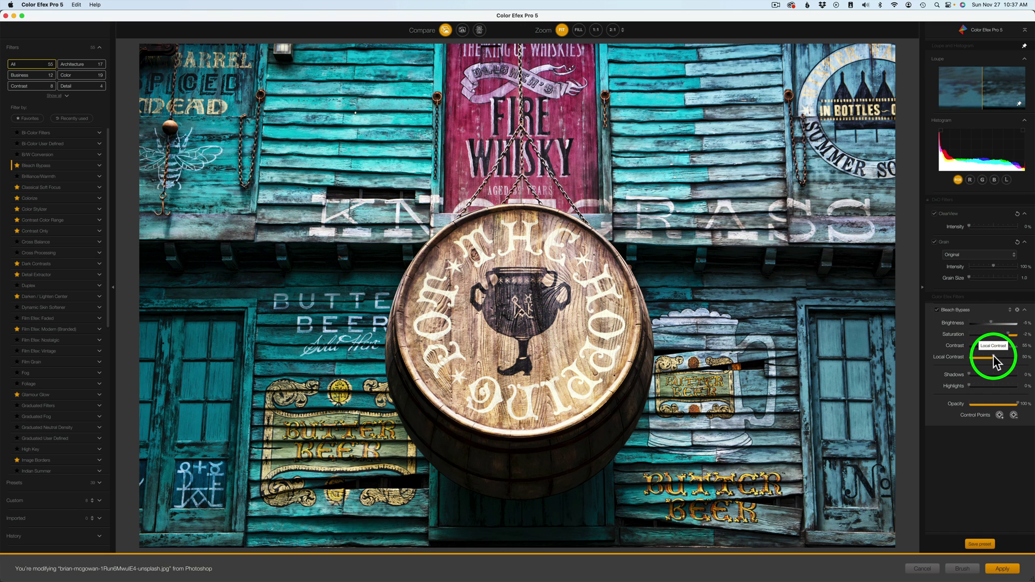
Raise Local Contrast to 74% and Highlights to 39%, then compare with the effect toggled.
{"action": "left_click_drag", "start_coordinate": [994, 357], "coordinate": [971, 358]}
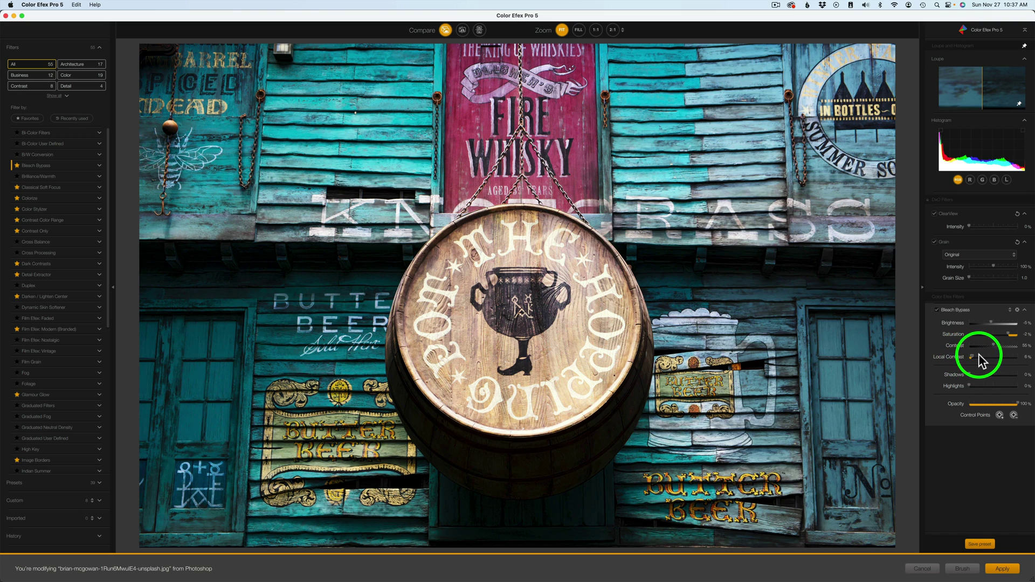
{"action": "left_click_drag", "start_coordinate": [979, 357], "coordinate": [989, 386]}
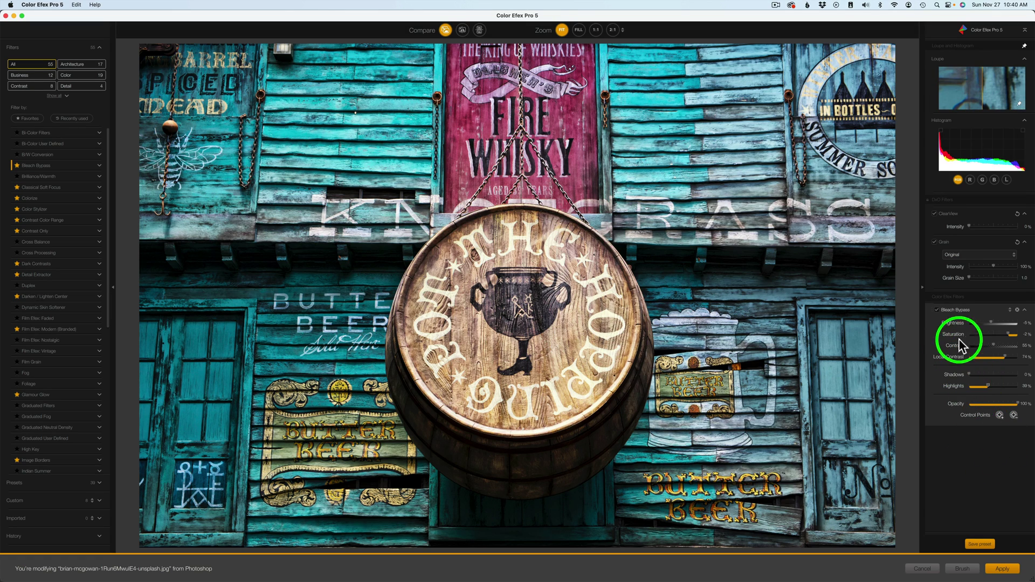
{"action": "left_click", "coordinate": [937, 310]}
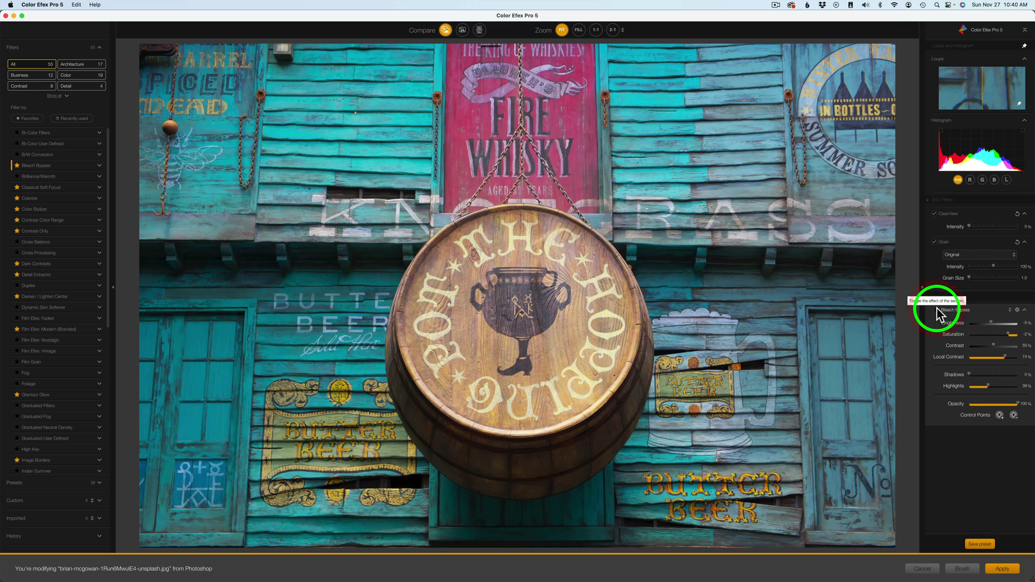
{"action": "left_click", "coordinate": [937, 310]}
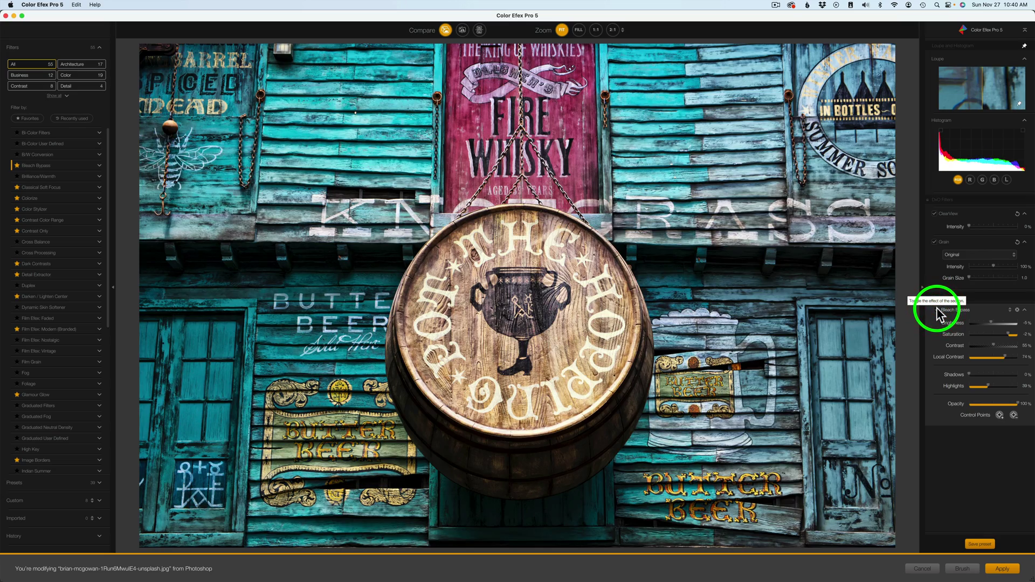
Send the result back as a Bleach Bypass (CEP 5) layer, compare it on and off, and slightly lower its opacity.
{"action": "left_click", "coordinate": [1004, 570]}
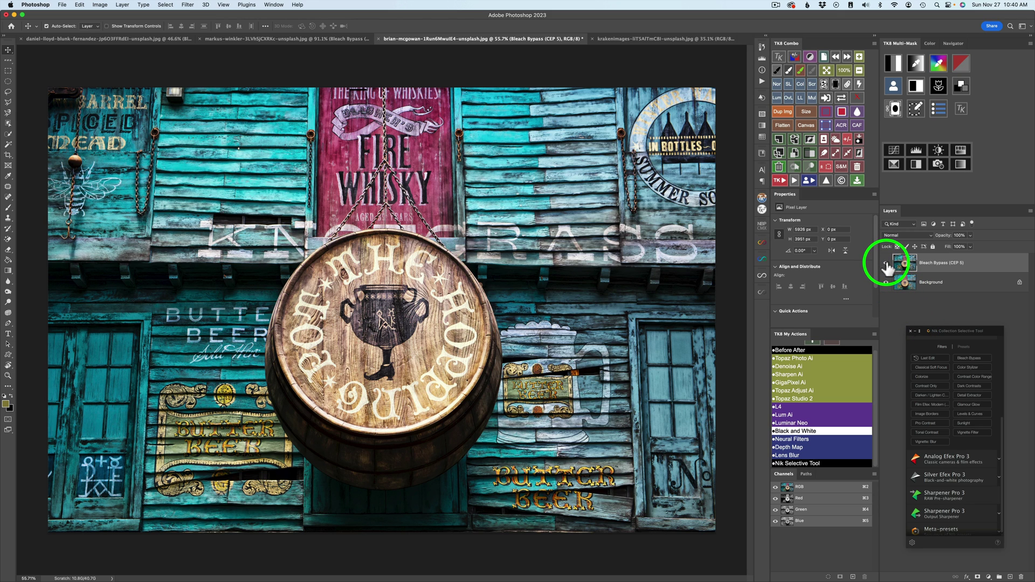
{"action": "left_click", "coordinate": [885, 263]}
{"action": "left_click", "coordinate": [886, 263]}
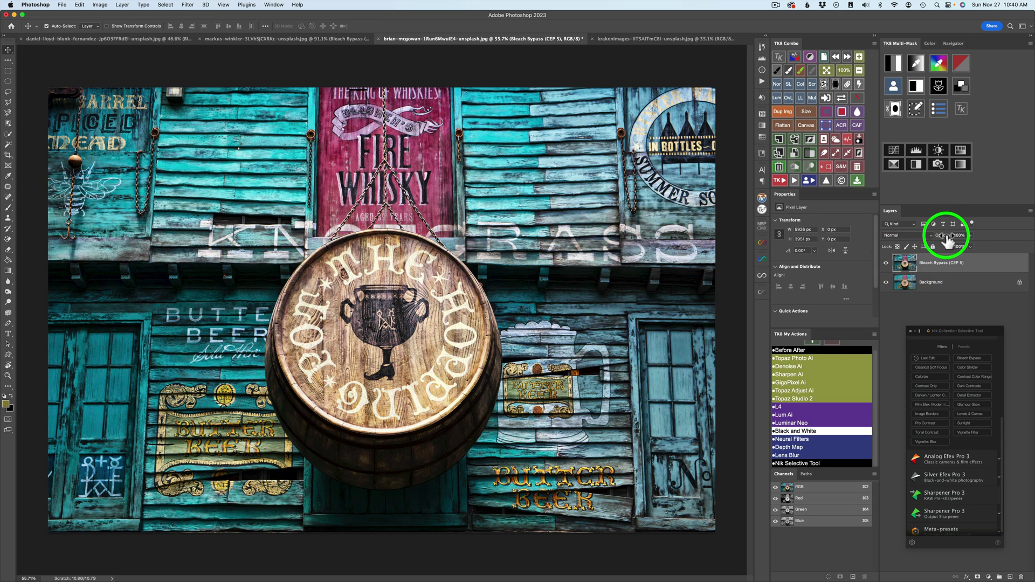
{"action": "left_click_drag", "start_coordinate": [948, 238], "coordinate": [980, 238]}
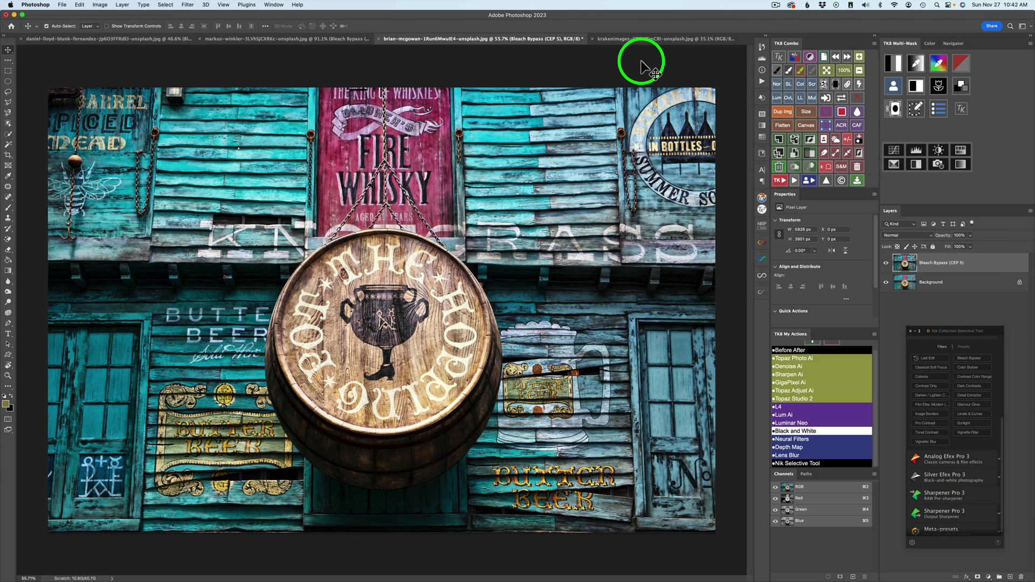
Switch to the krakenimages Santa Claus photo document.
{"action": "left_click", "coordinate": [647, 38]}
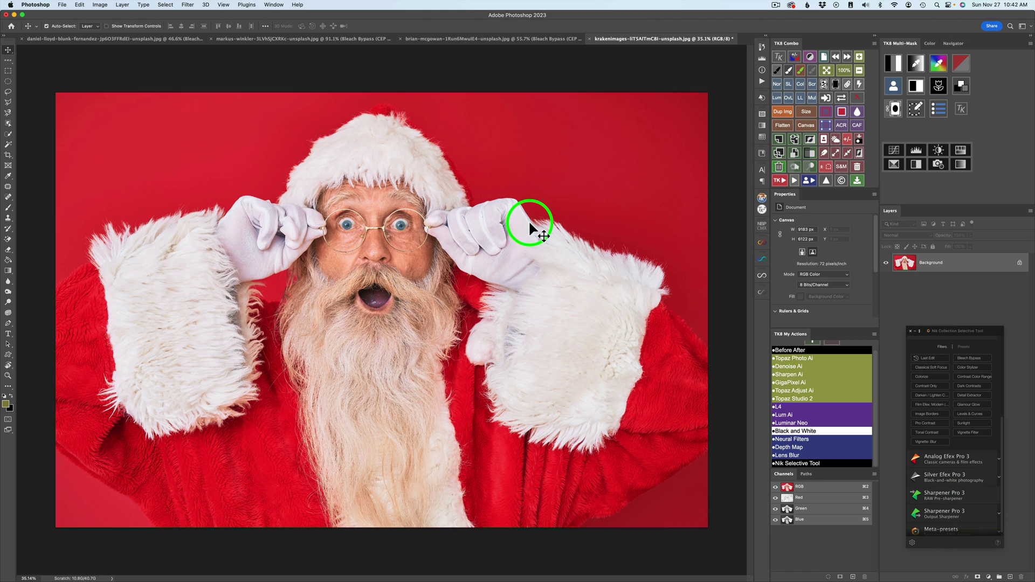
Apply Bleach Bypass to the Santa photo and raise Saturation to about -11%.
{"action": "left_click", "coordinate": [971, 357]}
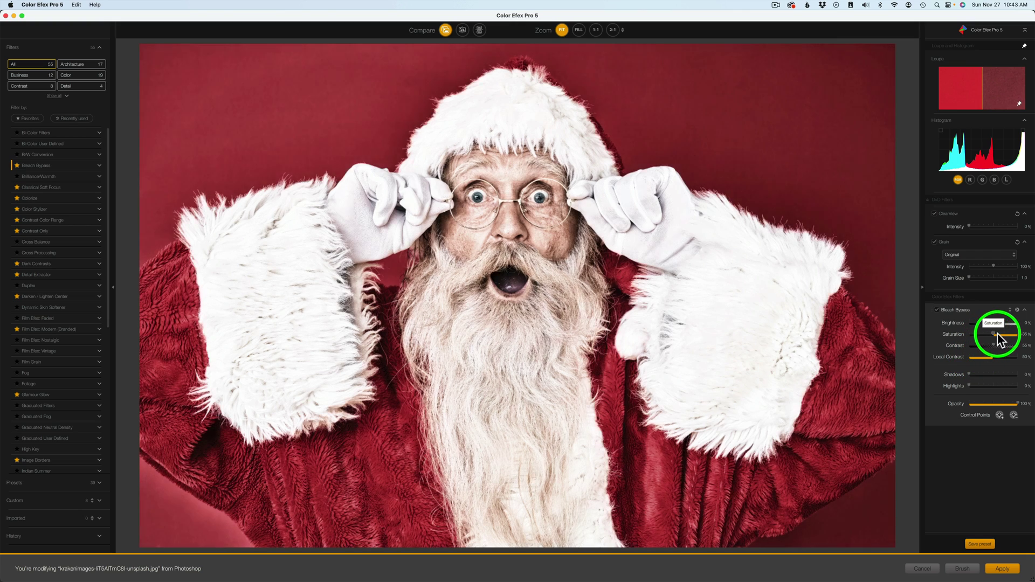
{"action": "left_click_drag", "start_coordinate": [990, 333], "coordinate": [1004, 336]}
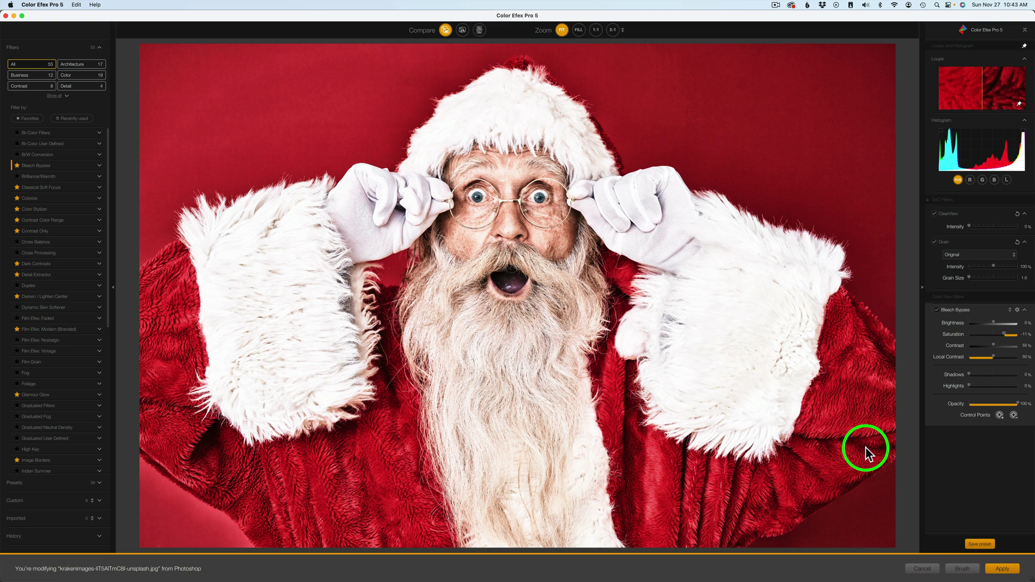
Place control points on the lower-left background and Santa's arm, setting the second's opacity to about 27%.
{"action": "left_click", "coordinate": [1013, 415]}
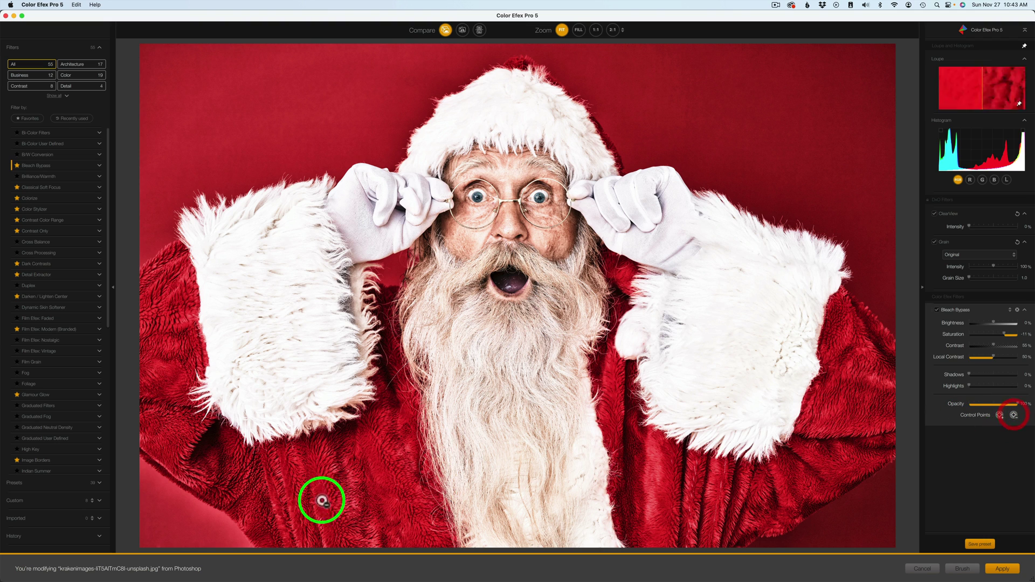
{"action": "left_click", "coordinate": [183, 497]}
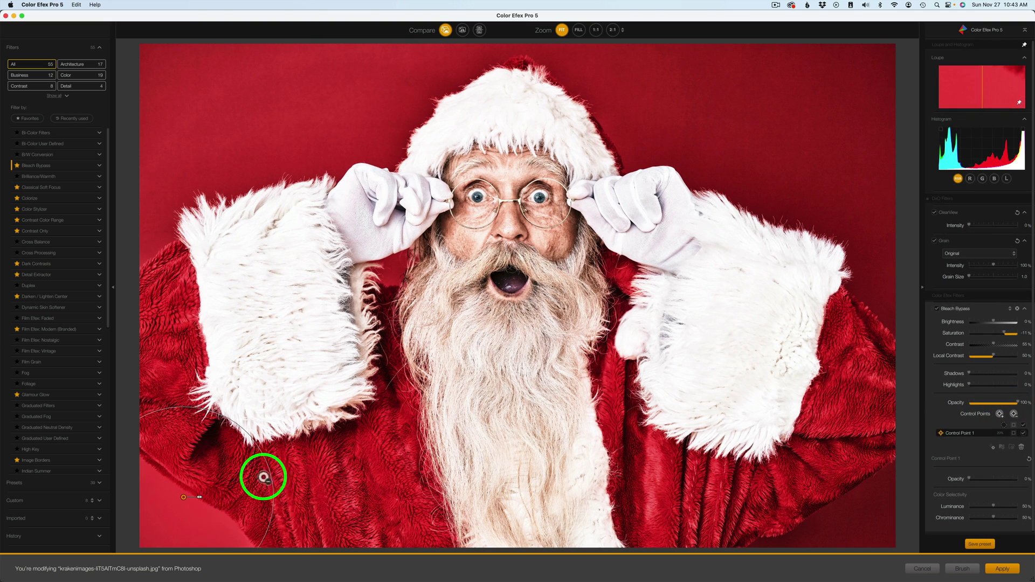
{"action": "left_click", "coordinate": [390, 281]}
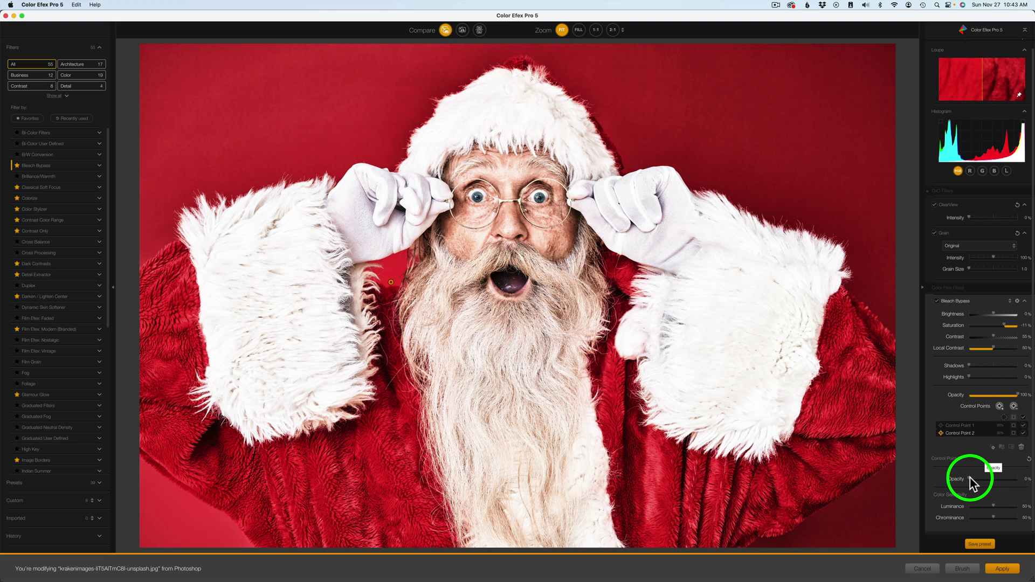
{"action": "left_click_drag", "start_coordinate": [970, 477], "coordinate": [984, 479]}
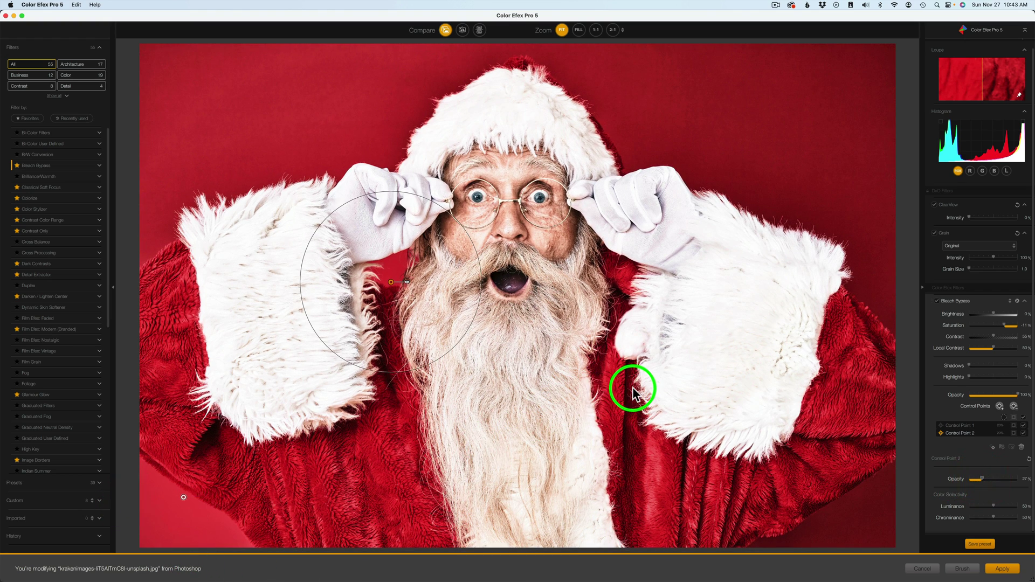
Compare against the original, then raise Highlights, Contrast, Local Contrast to about 86% and ClearView intensity to 23%.
{"action": "left_click", "coordinate": [446, 28]}
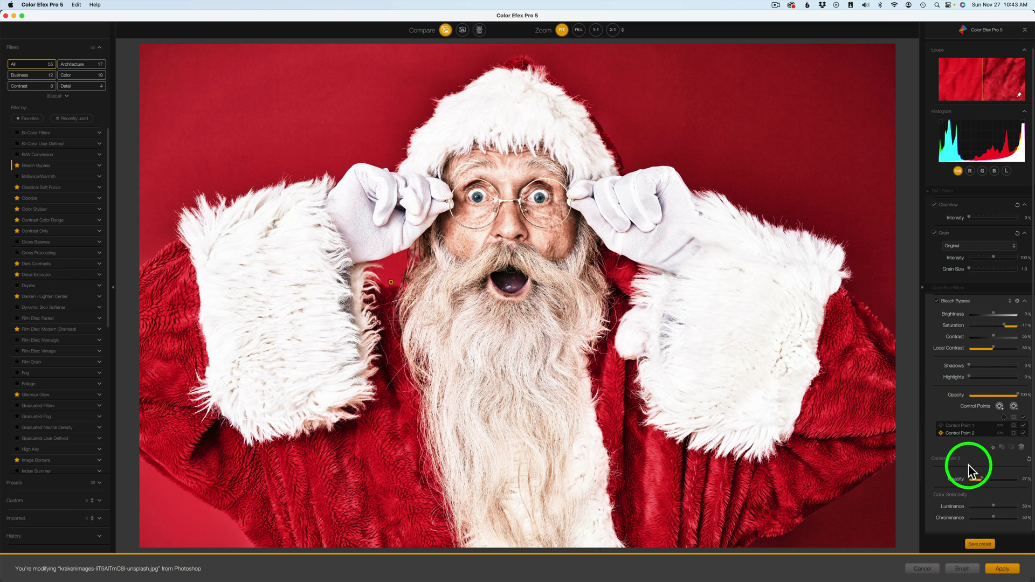
{"action": "left_click_drag", "start_coordinate": [969, 375], "coordinate": [1017, 376]}
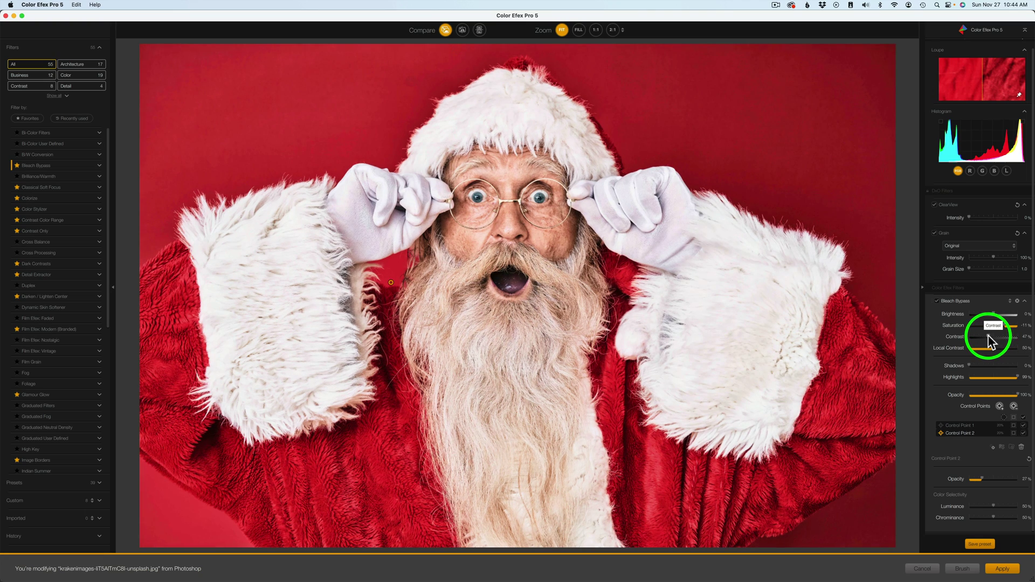
{"action": "left_click_drag", "start_coordinate": [984, 335], "coordinate": [988, 335]}
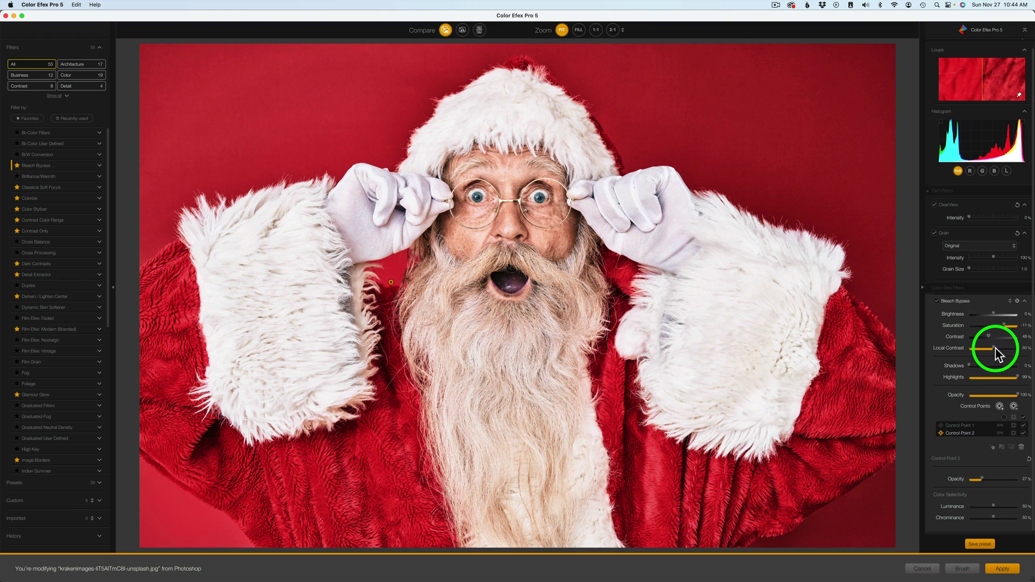
{"action": "left_click_drag", "start_coordinate": [993, 345], "coordinate": [994, 345]}
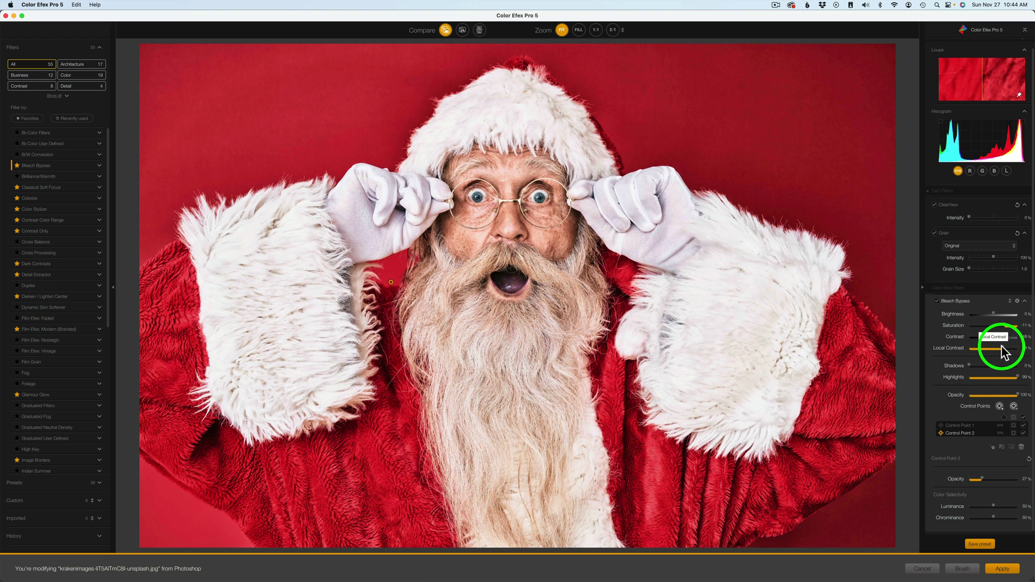
{"action": "left_click_drag", "start_coordinate": [1002, 347], "coordinate": [1001, 347]}
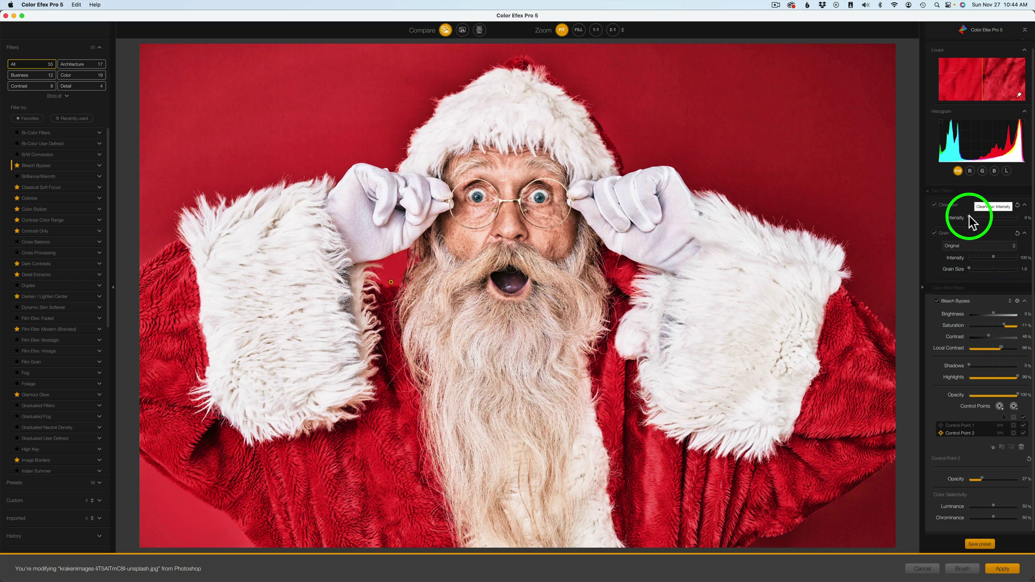
{"action": "left_click_drag", "start_coordinate": [969, 217], "coordinate": [983, 218]}
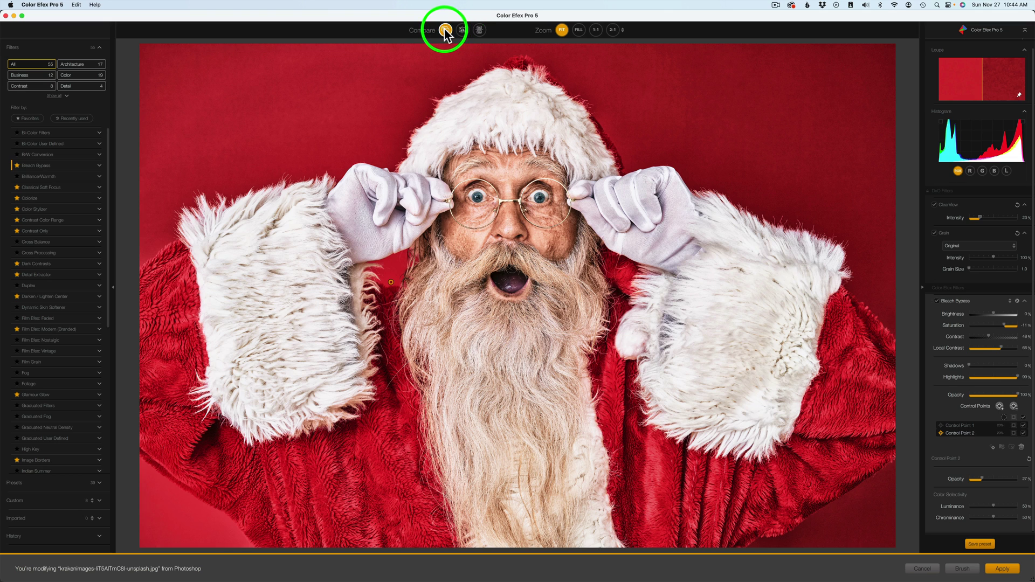
{"action": "left_click", "coordinate": [445, 30]}
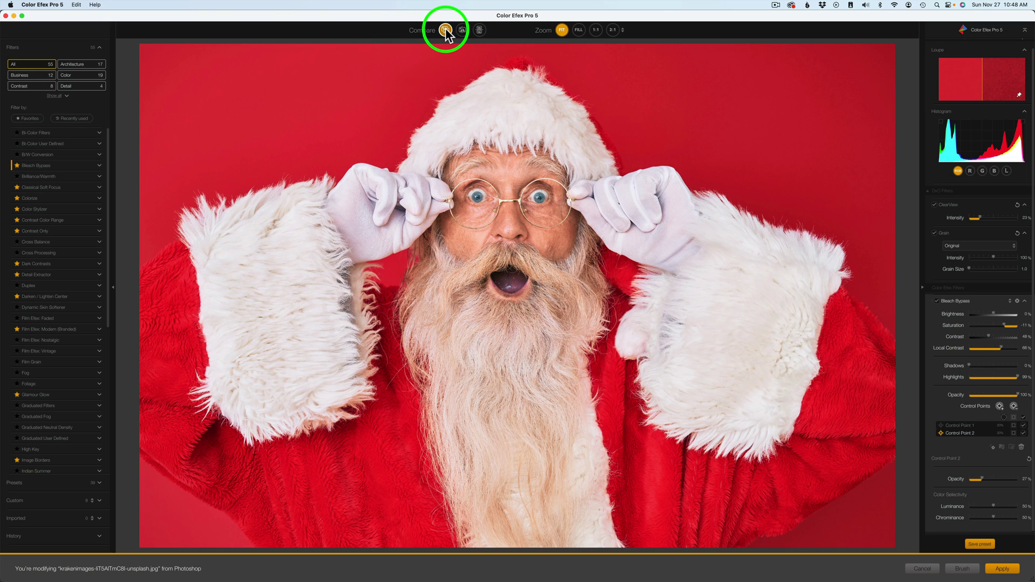
{"action": "left_click", "coordinate": [445, 29]}
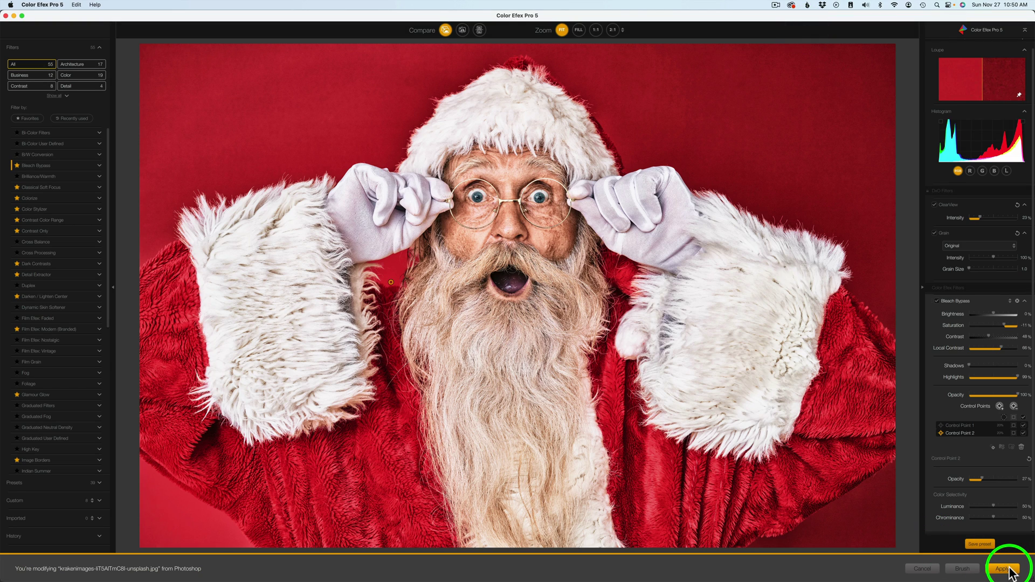
Add the Santa edit as a Bleach Bypass (CEP 5) layer at 77% opacity, comparing it on and off.
{"action": "left_click", "coordinate": [1002, 569]}
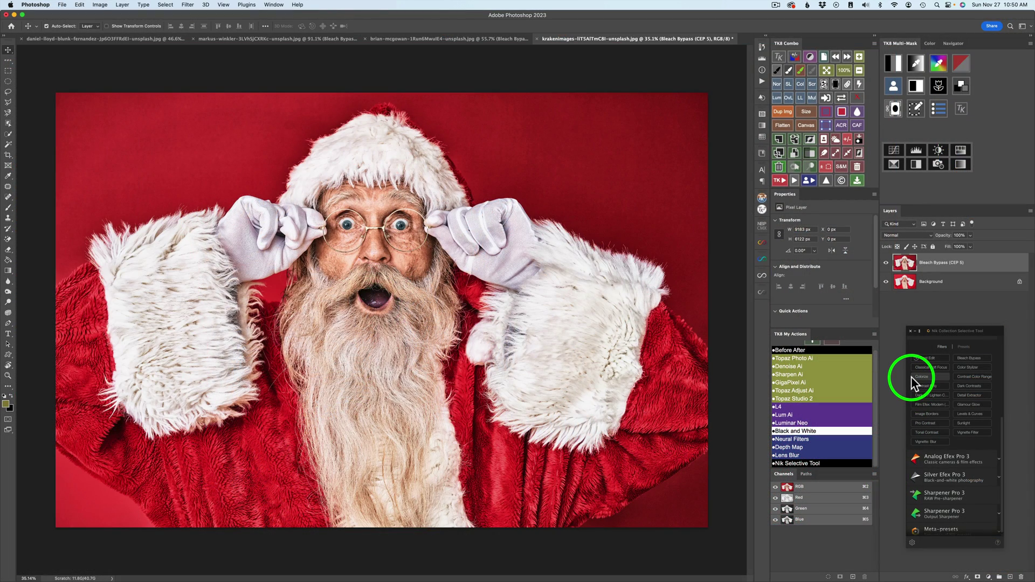
{"action": "left_click", "coordinate": [886, 264]}
{"action": "left_click", "coordinate": [886, 264]}
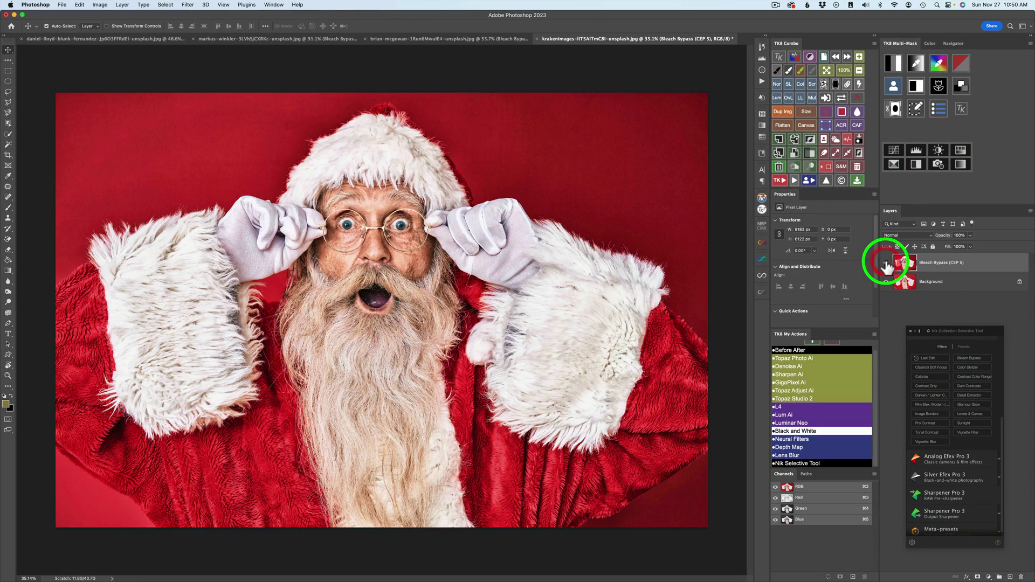
{"action": "left_click_drag", "start_coordinate": [946, 241], "coordinate": [937, 242]}
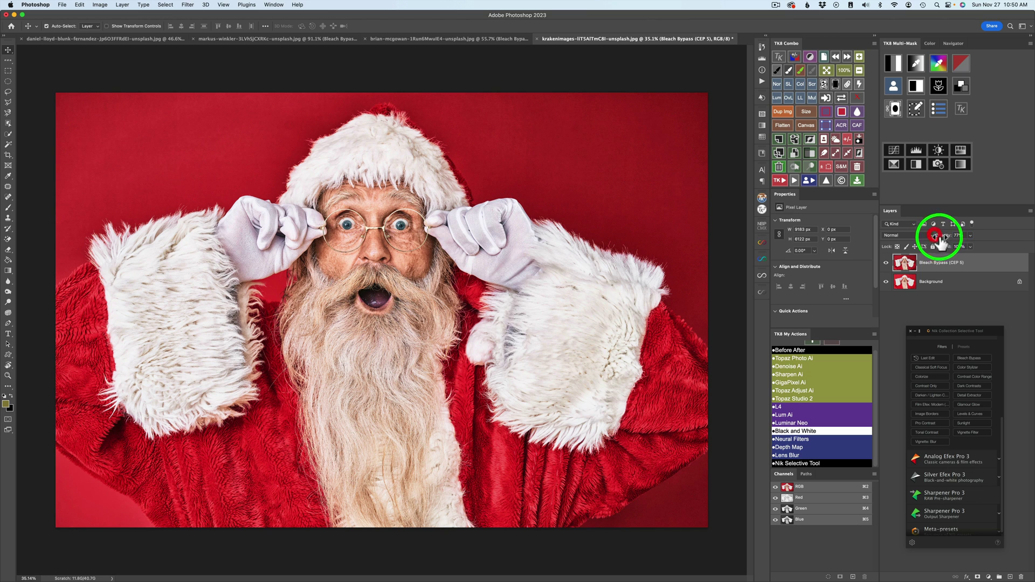
{"action": "left_click", "coordinate": [886, 264]}
{"action": "left_click", "coordinate": [886, 264]}
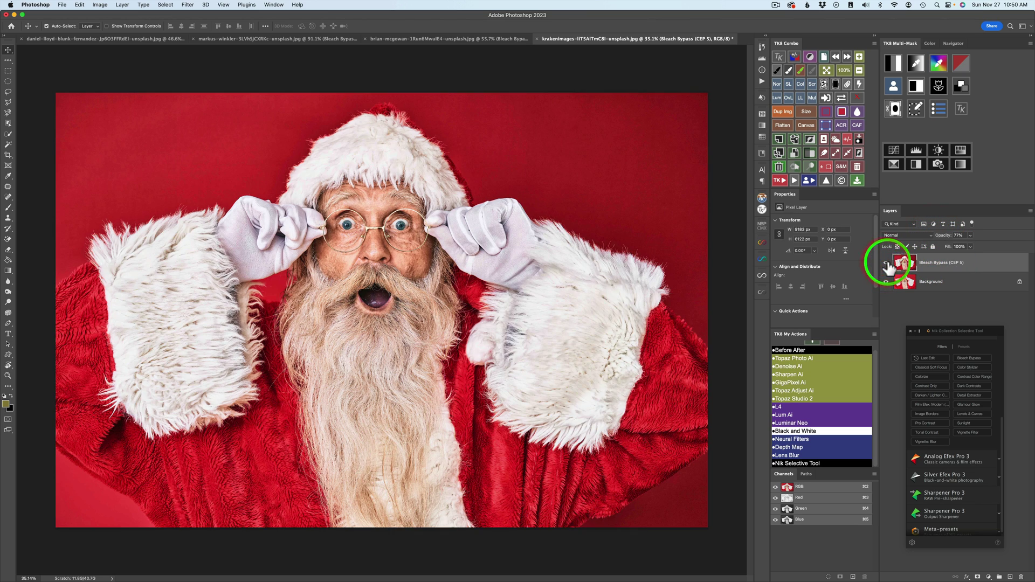